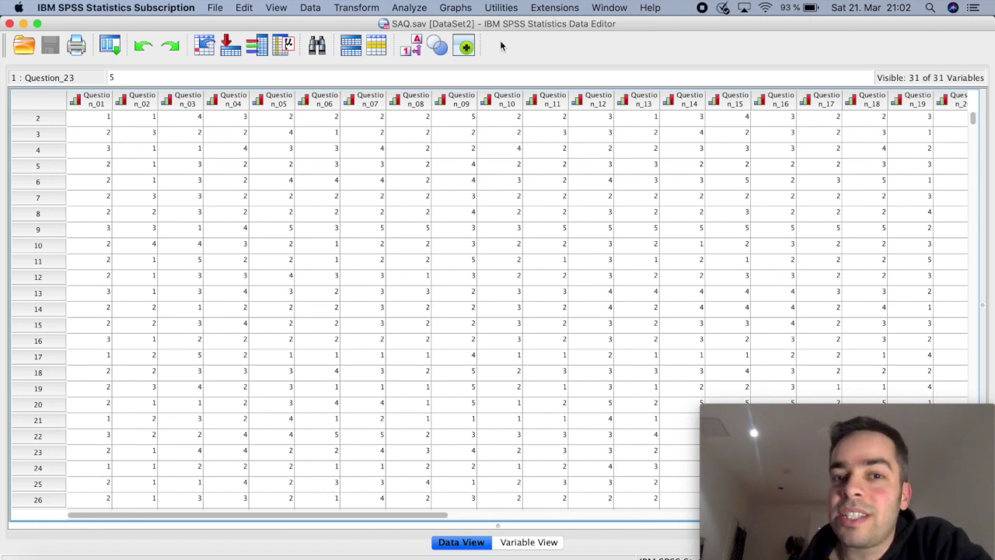
Step: Start a dimension-reduction factor analysis and add all questionnaire items, Question_01 to Question_23, as its variables, leaving out the A-R factor scores
click(407, 8)
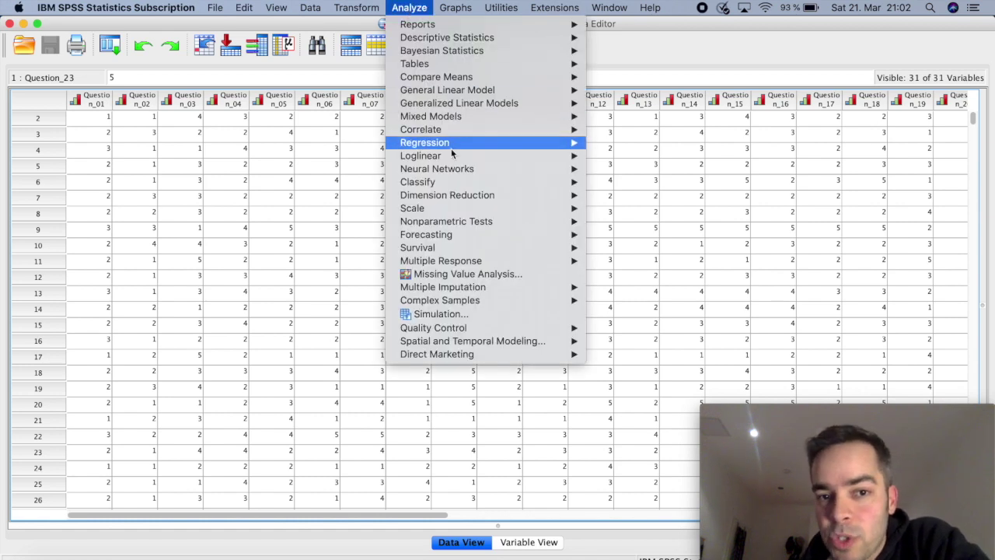
mouse_move(524, 195)
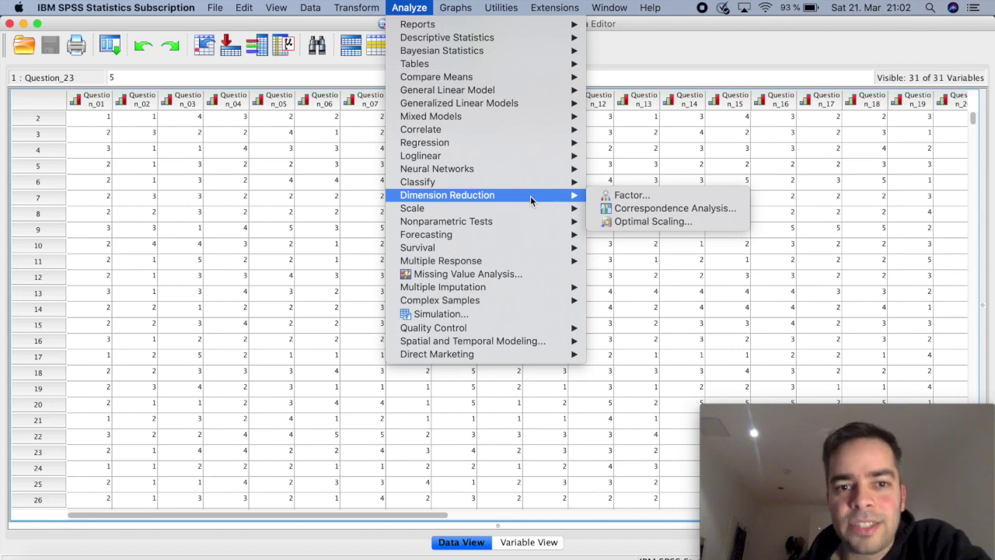
click(678, 201)
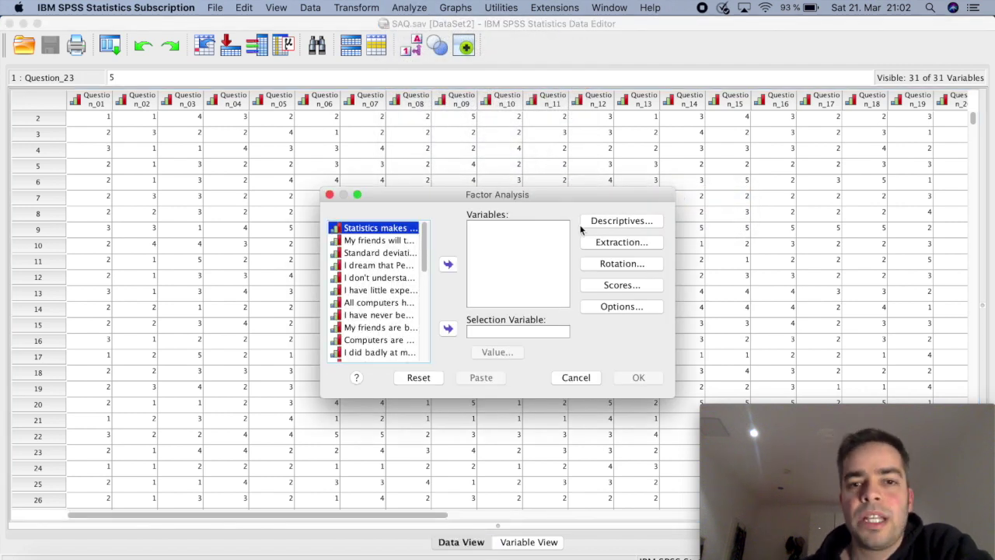
drag(545, 192, 552, 146)
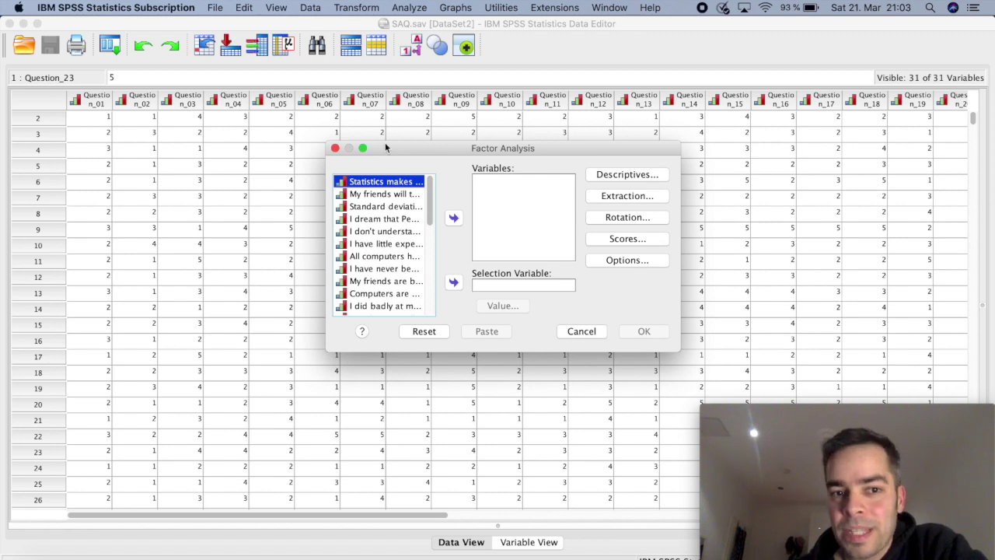
key(shift+Down)
key(shift+Down)
key(shift+Down)
key(shift+Down)
key(shift+Down)
key(shift+Down)
key(shift+Down)
key(shift+Down)
key(shift+Down)
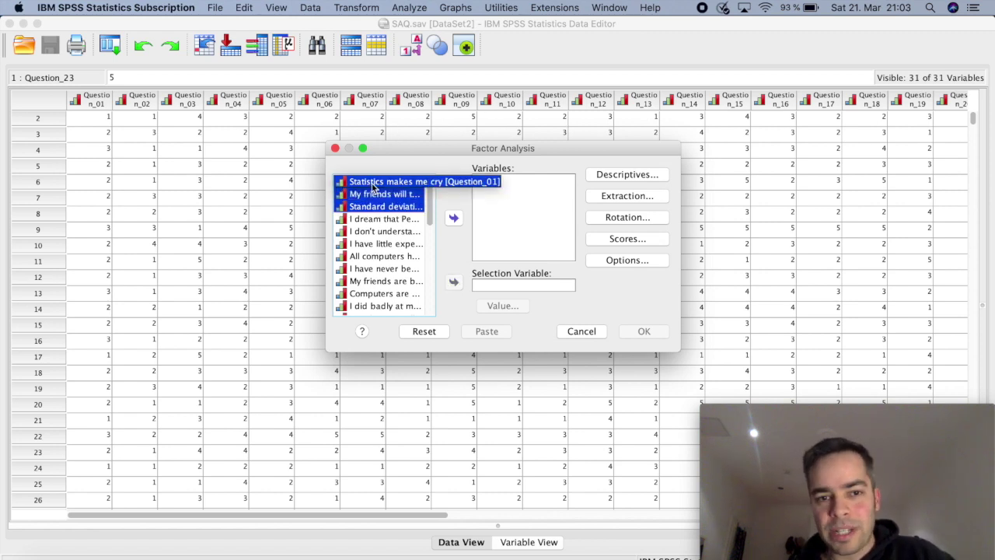
key(shift+Down)
key(shift+Down)
key(shift+Down)
key(shift+Down)
key(shift+Down)
key(shift+Down)
key(shift+Down)
key(shift+Down)
key(shift+Down)
key(shift+Down)
key(shift+Down)
key(shift+Down)
key(shift+Down)
key(shift+Down)
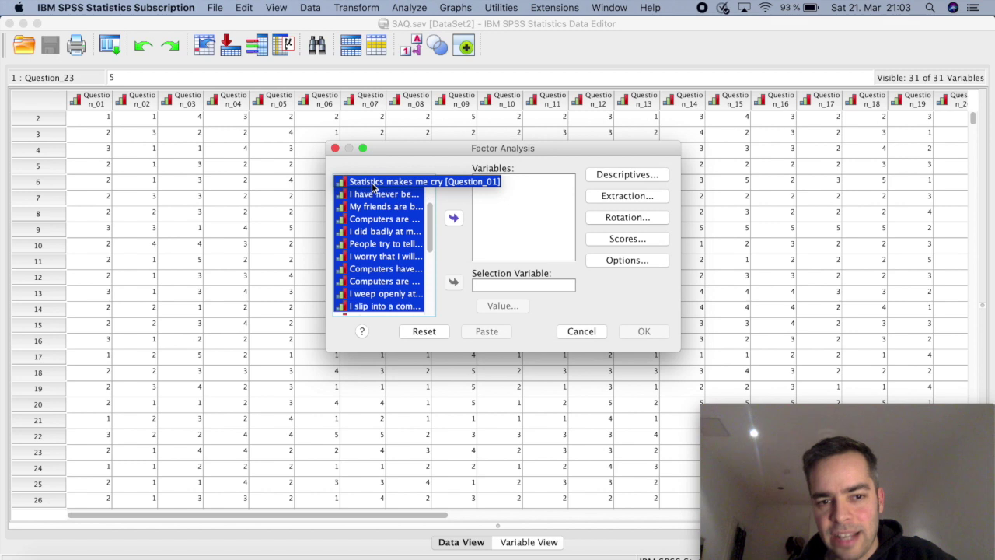
key(shift+Down)
key(shift+Down)
key(shift+Up)
key(shift+Up)
key(shift+Up)
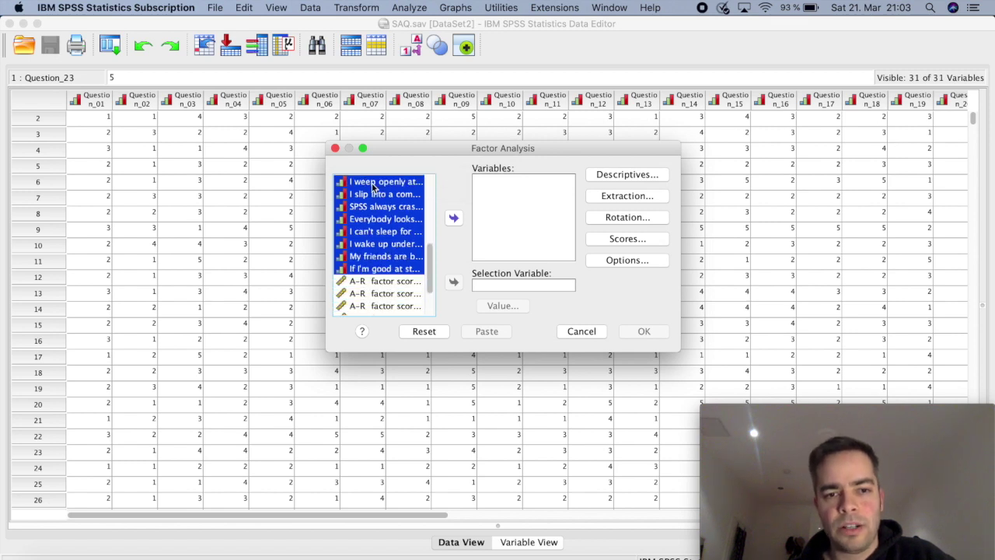
click(454, 219)
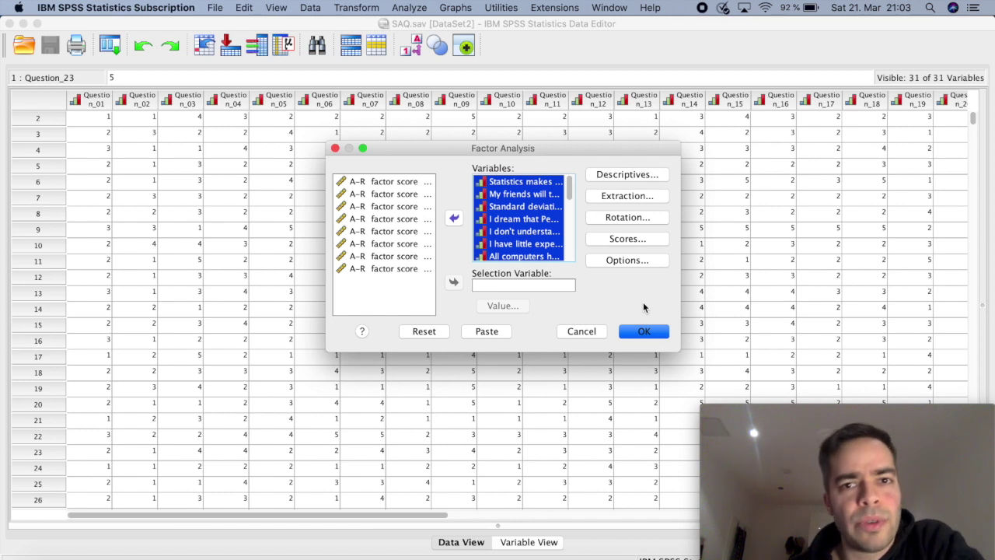
Step: Set the extraction method to Principal axis factoring and include a scree plot in the display
click(637, 196)
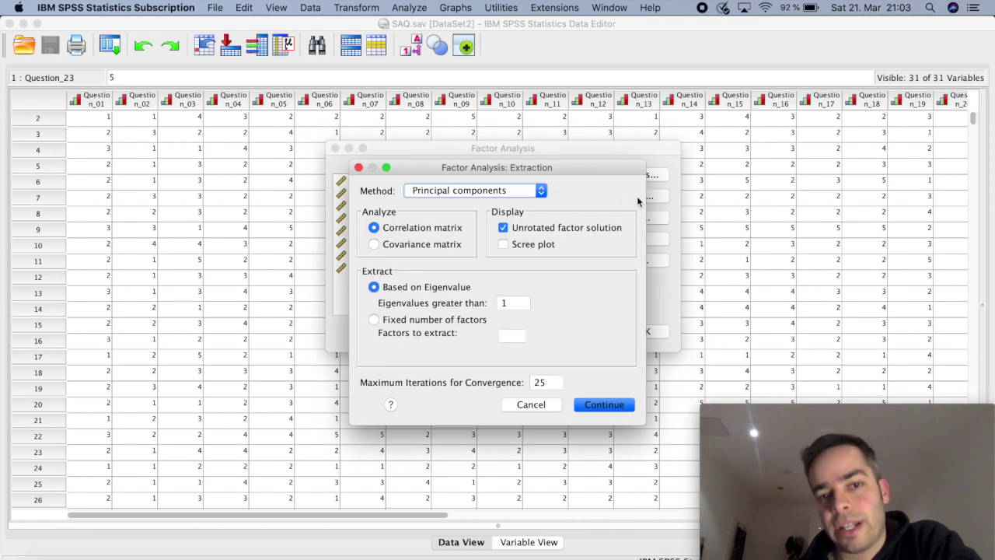
drag(584, 171, 583, 126)
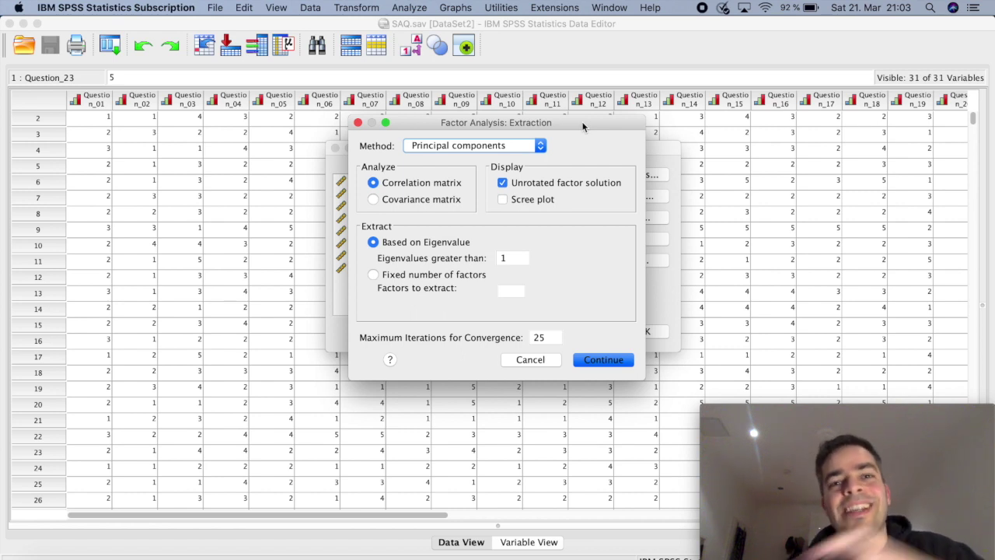
click(540, 145)
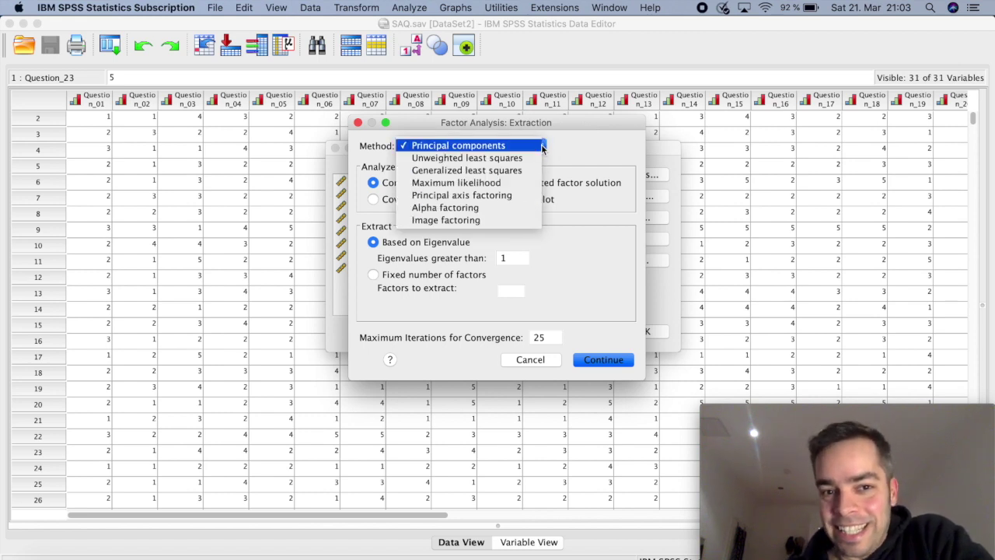
click(518, 195)
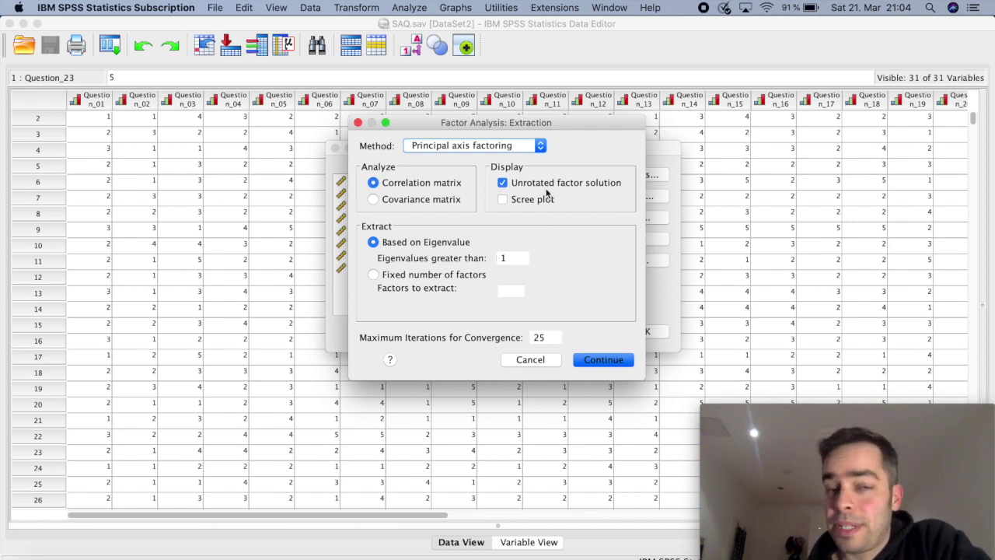
click(502, 201)
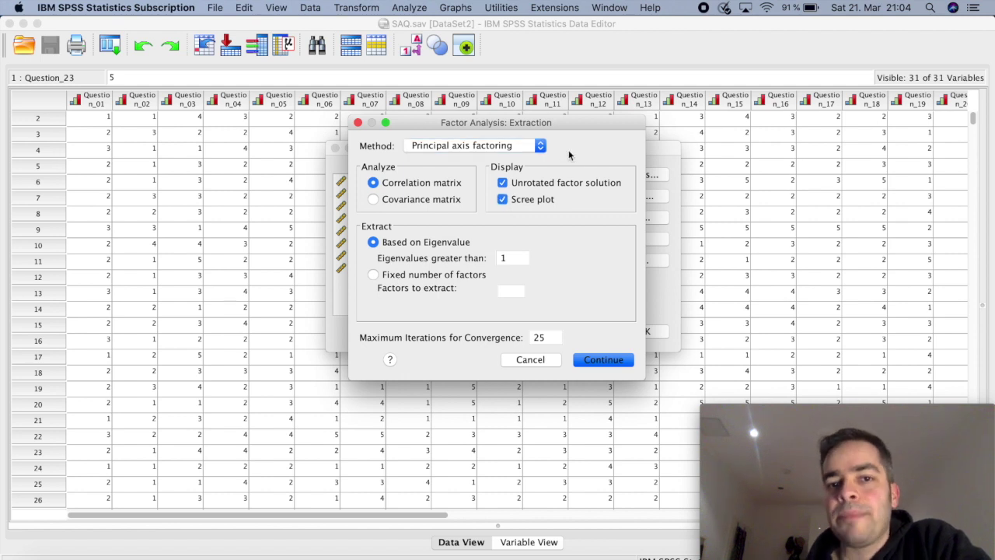
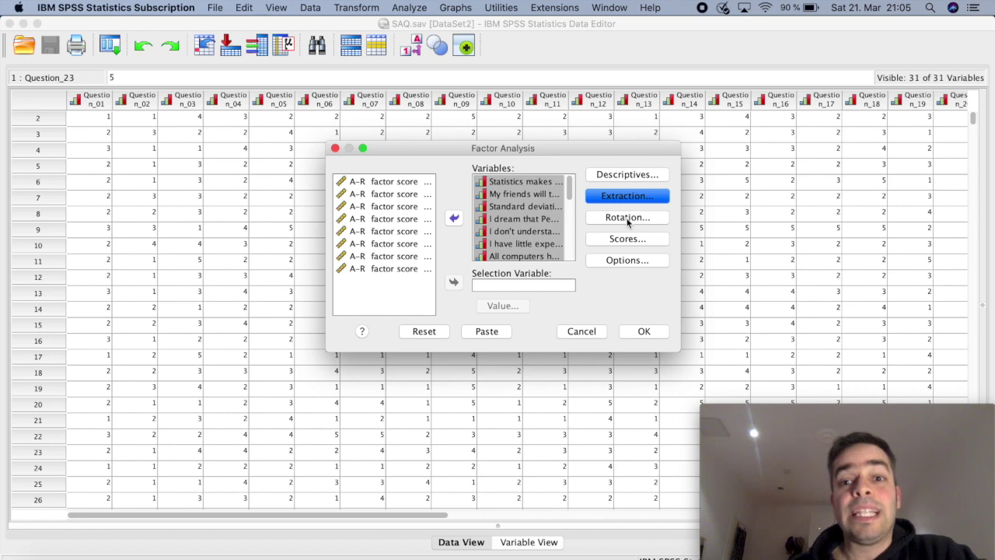
Step: Set the factor rotation method to Direct Oblimin and accept the rotation settings
drag(569, 199, 551, 155)
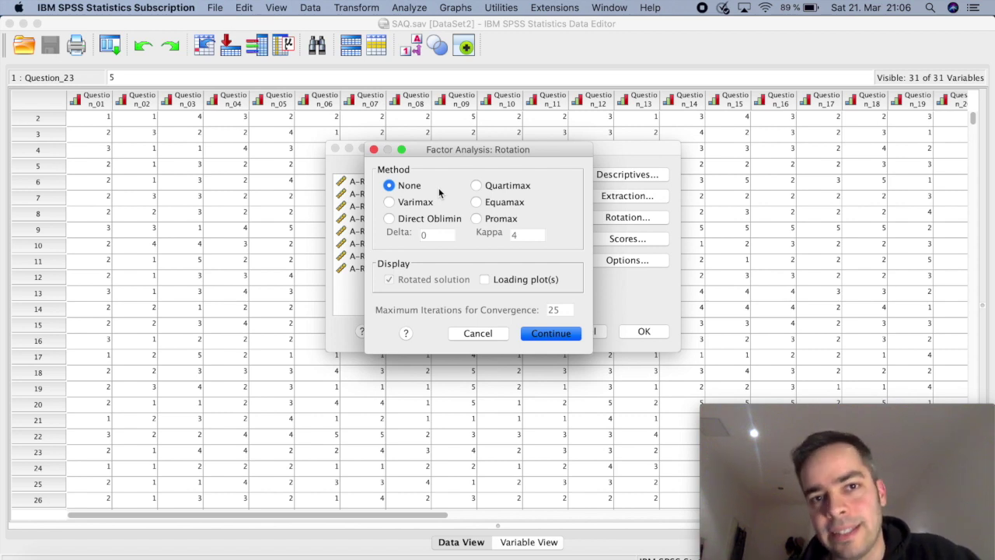
click(389, 219)
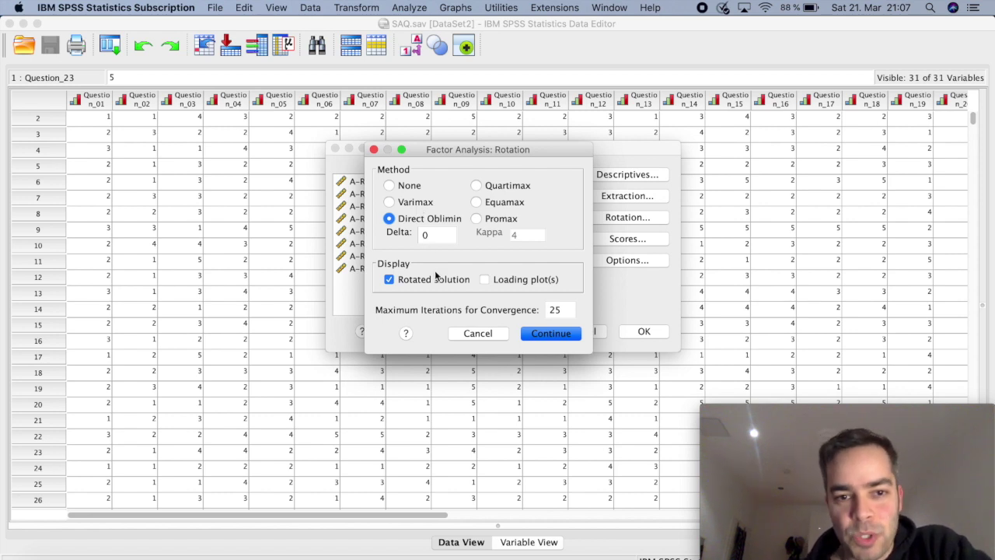
click(544, 341)
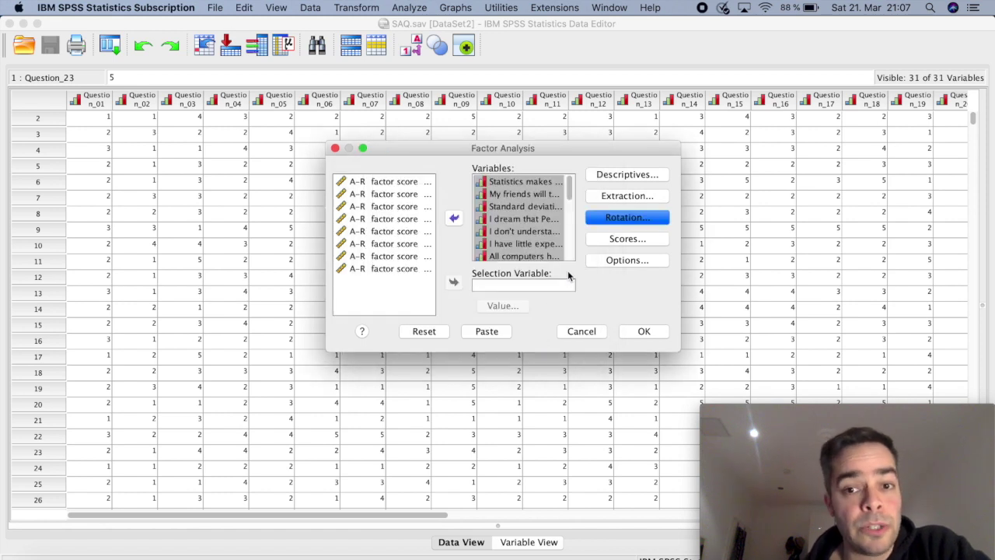
Step: Try the option to save factor scores as variables, and switch it off again
click(626, 239)
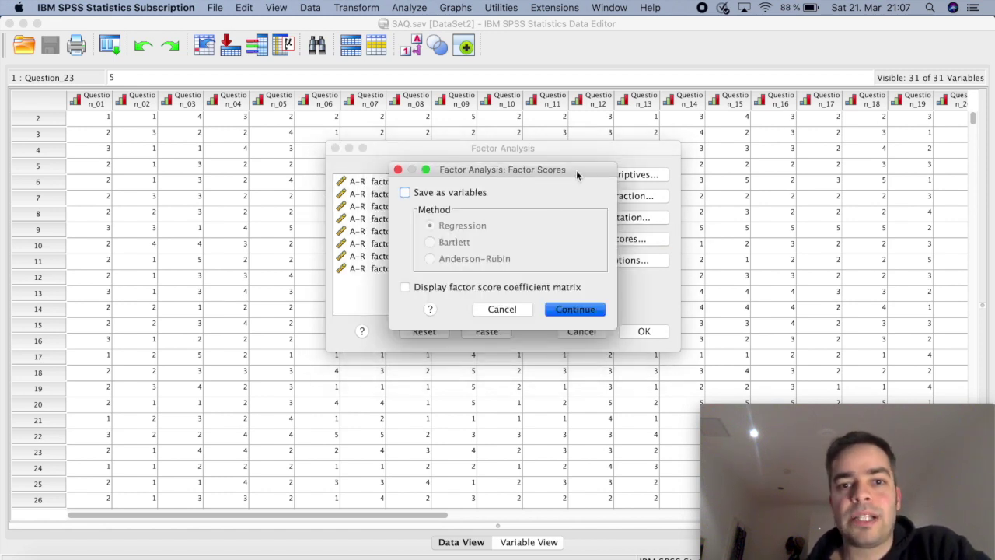
drag(579, 165, 573, 152)
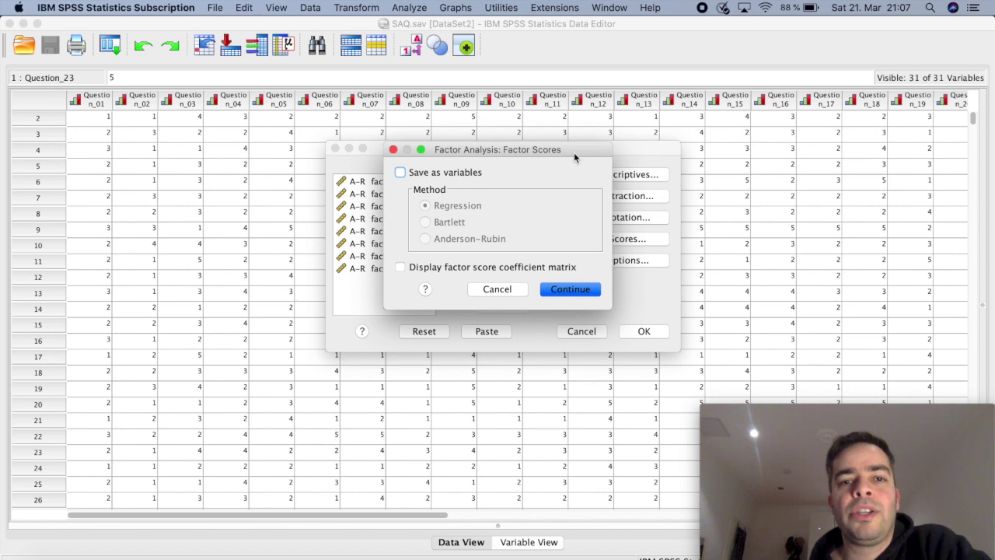
click(399, 174)
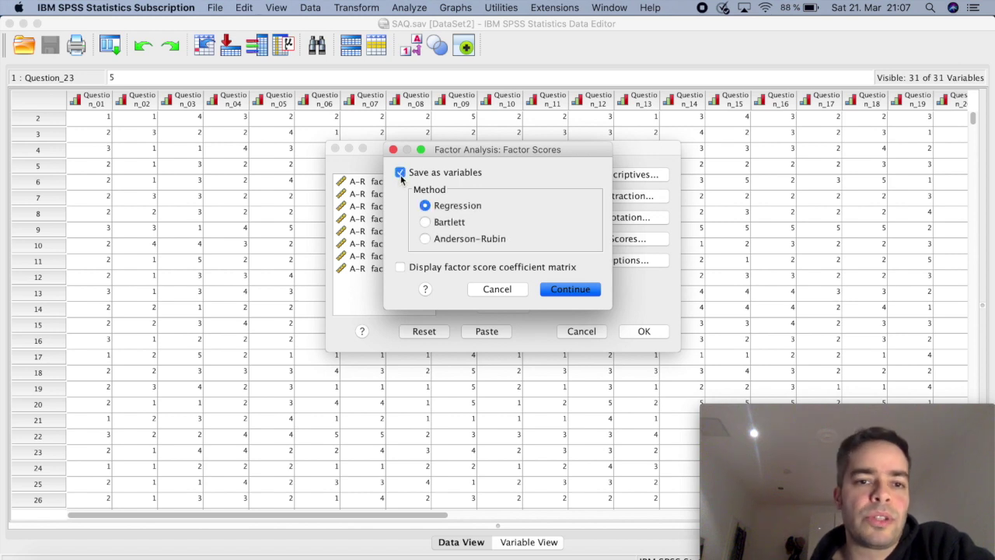
click(400, 173)
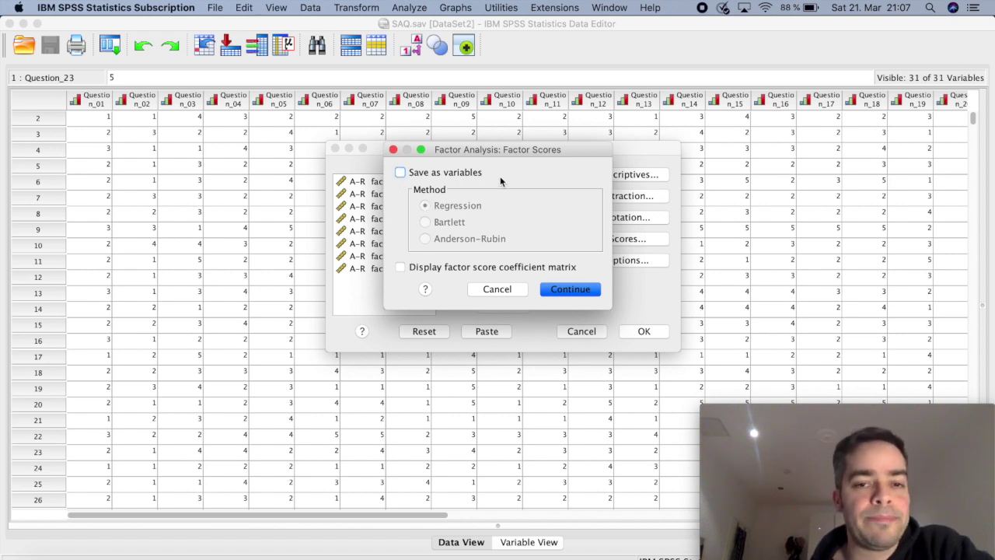
click(563, 290)
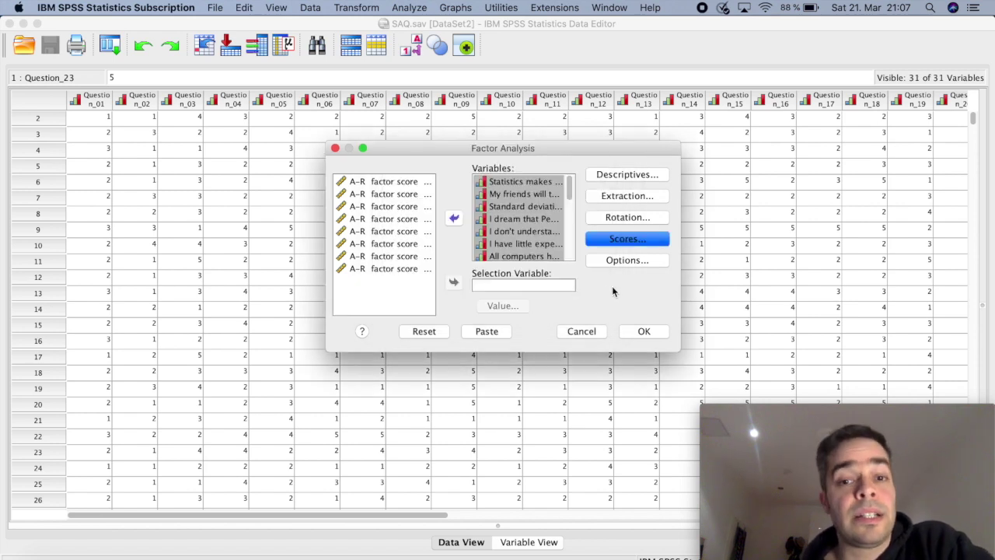
Step: Set the coefficient display to be sorted by size and to suppress small coefficients with an absolute value below .3
click(627, 261)
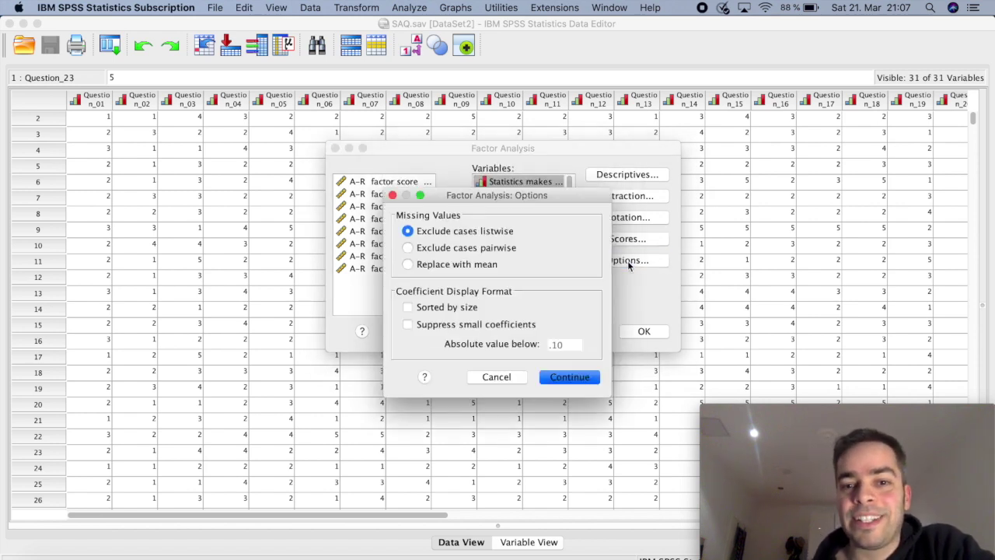
drag(557, 195, 557, 154)
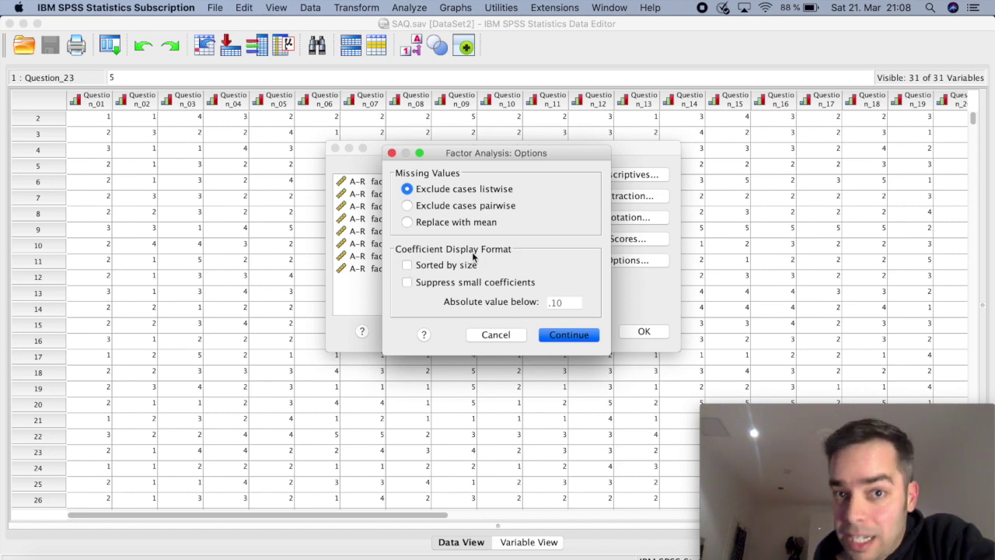
click(406, 267)
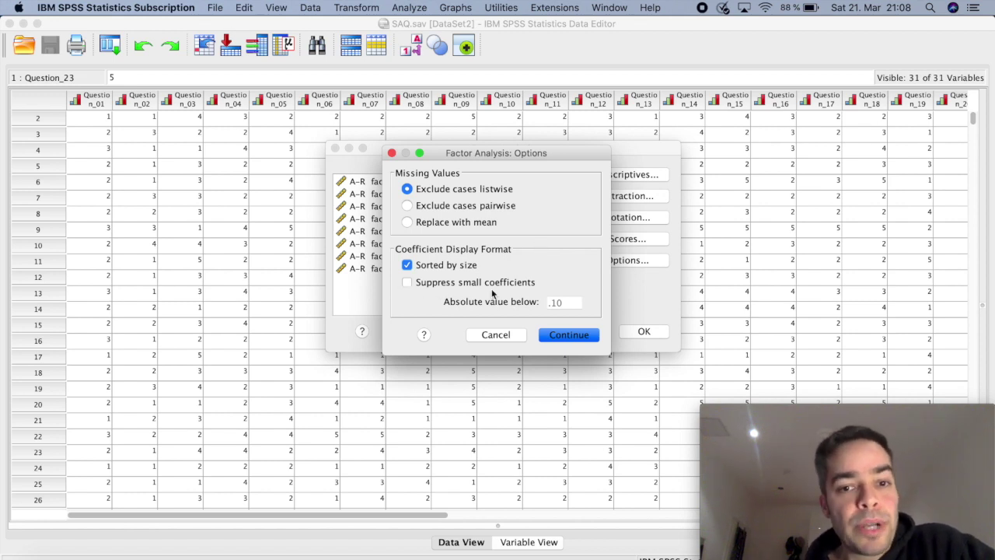
click(408, 283)
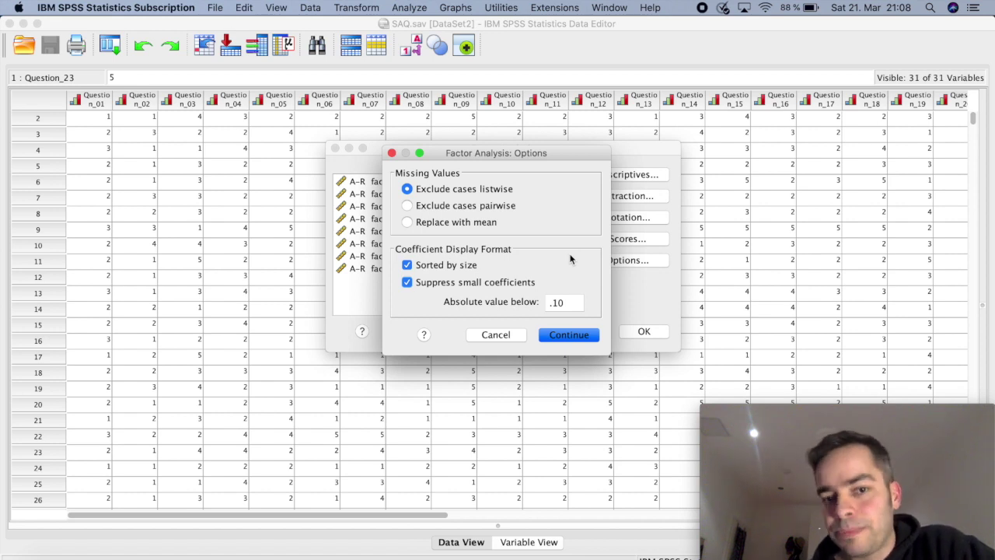
click(565, 304)
click(567, 305)
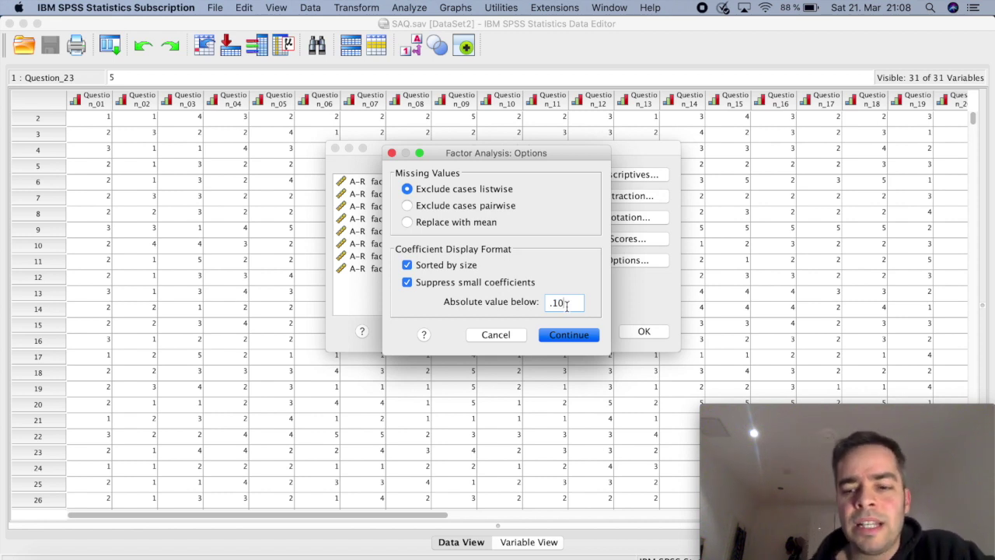
key(BackSpace)
key(BackSpace)
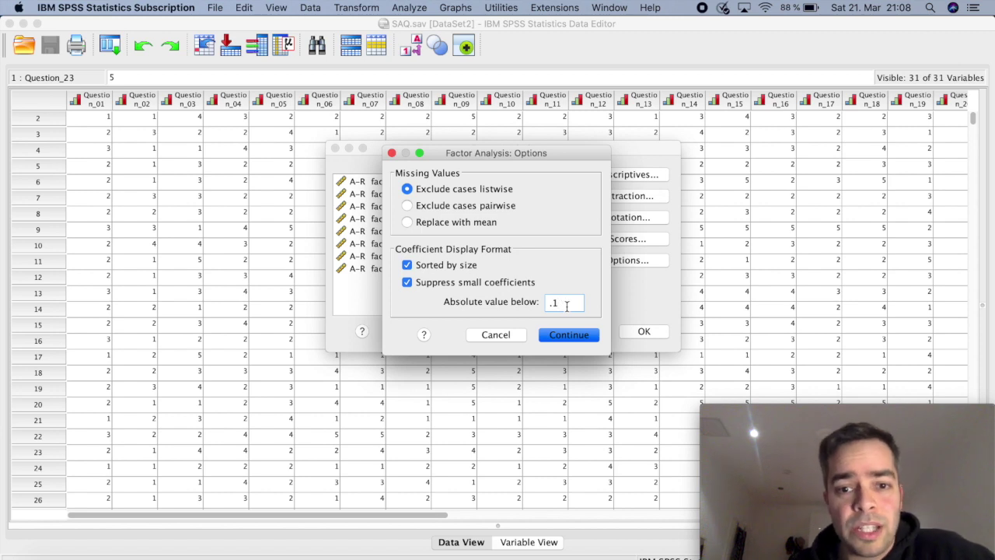
text(3)
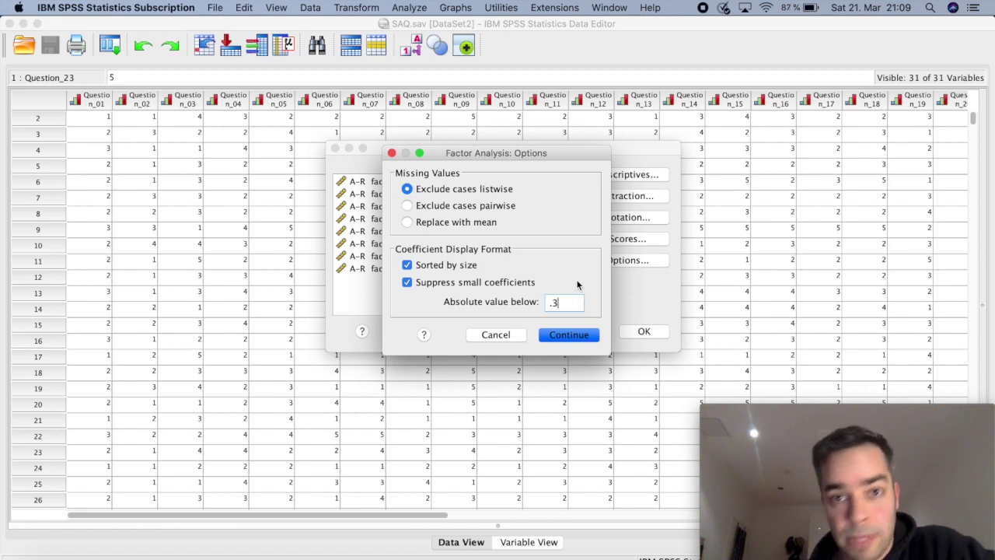
click(562, 336)
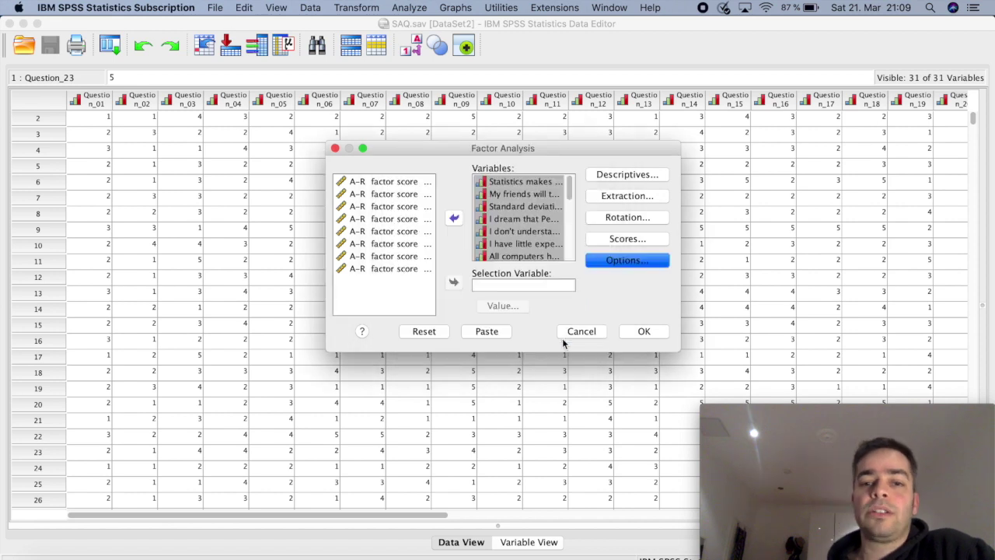
Step: Run the factor analysis, enlarge the output window to full size, and review the Communalities table
click(643, 332)
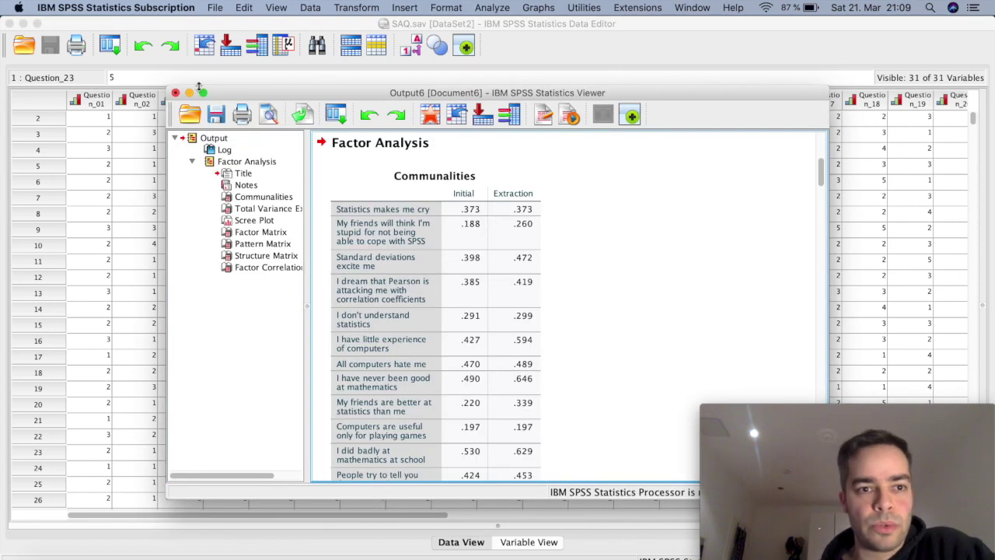
click(203, 92)
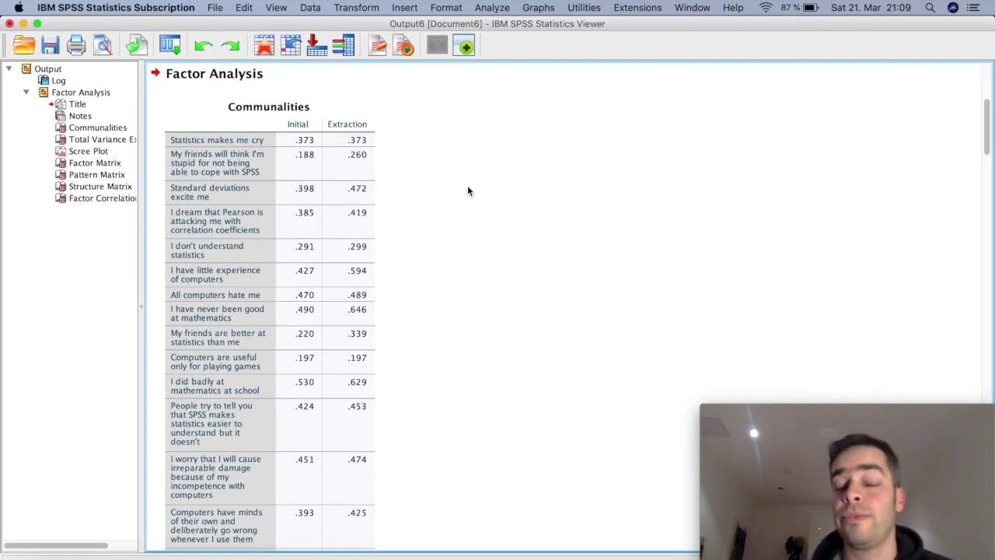
scroll(459, 190, down, 1)
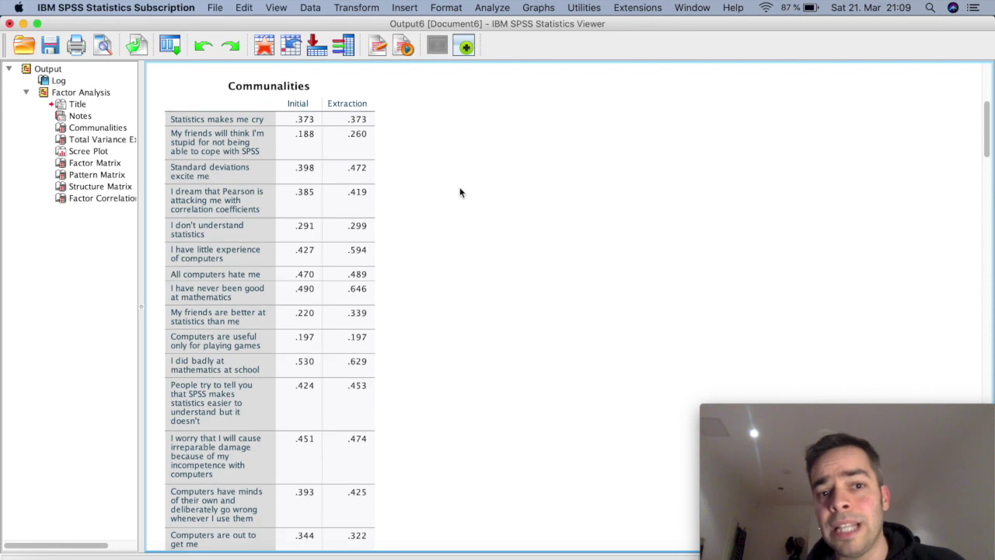
scroll(460, 190, down, 2)
click(232, 104)
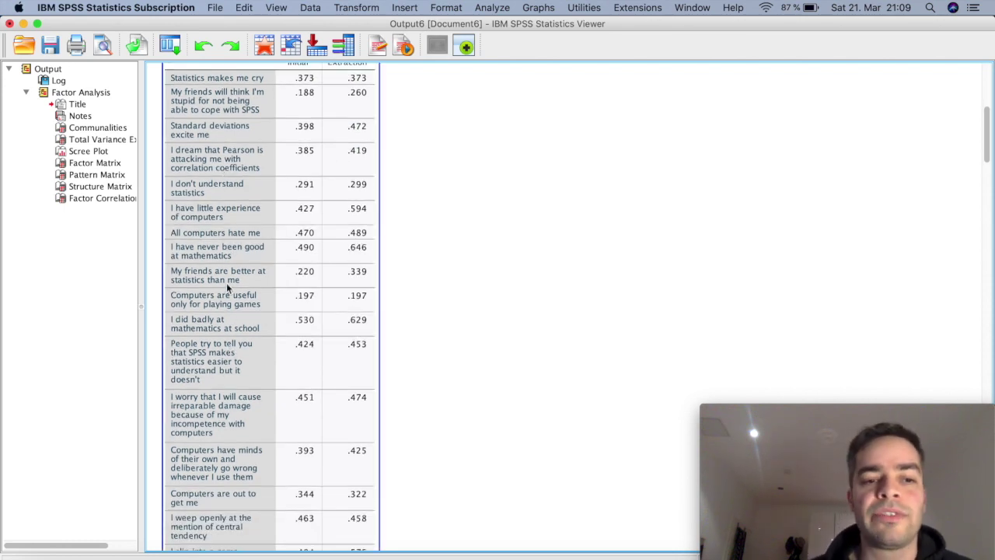
scroll(224, 415, down, 1)
scroll(223, 414, up, 7)
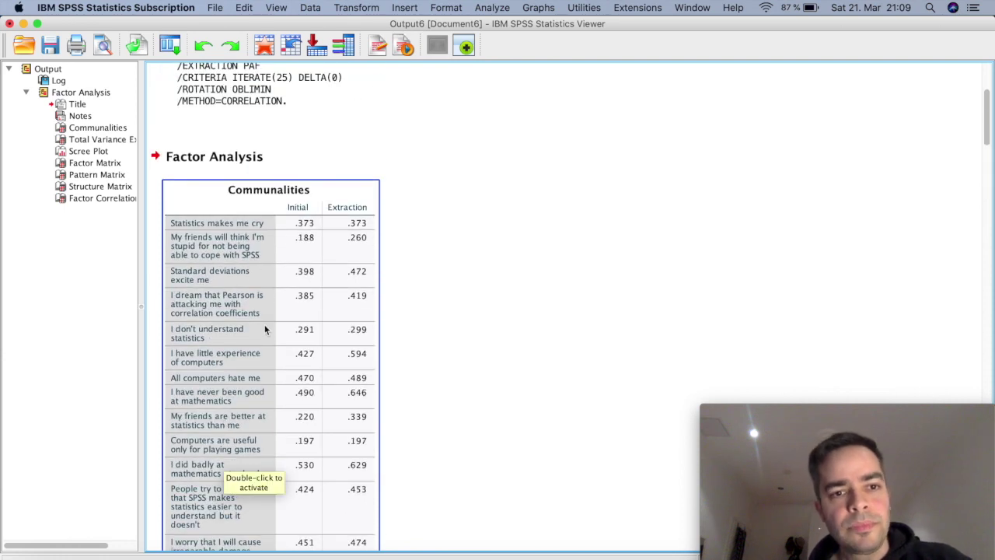
Step: Examine the rest of the Communalities table and the eigenvalues and explained variance in the Total Variance Explained table
scroll(472, 316, down, 10)
scroll(472, 315, down, 1)
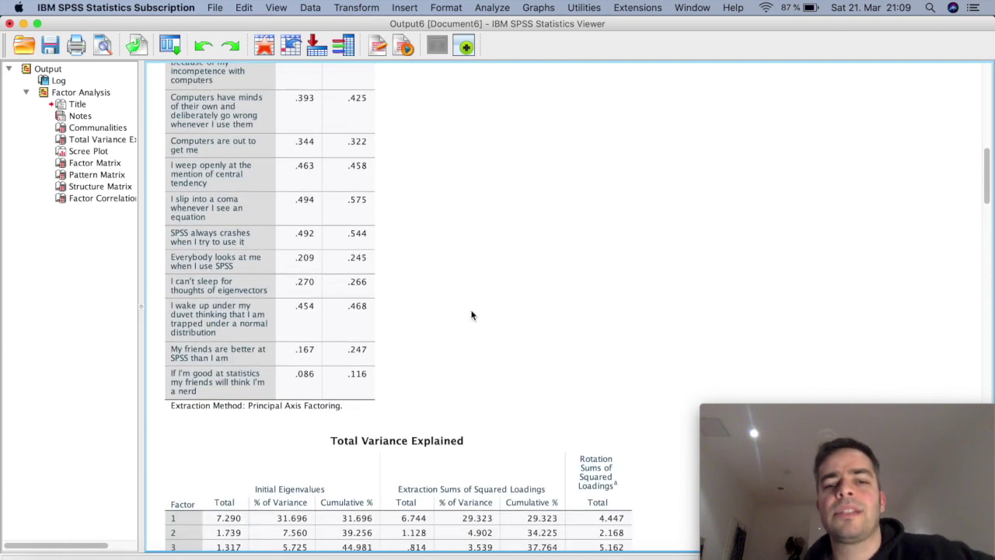
scroll(535, 271, down, 7)
scroll(535, 272, down, 1)
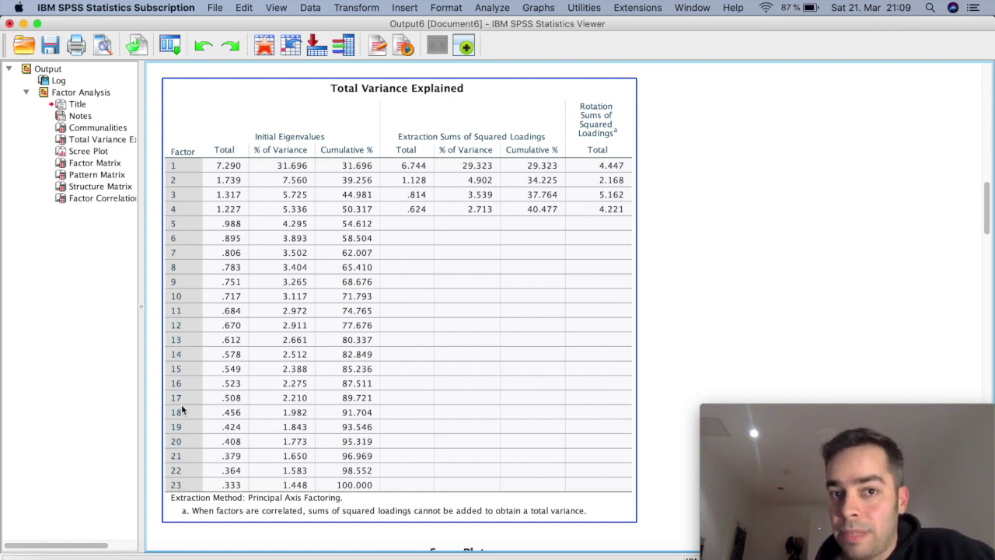
click(162, 488)
click(161, 487)
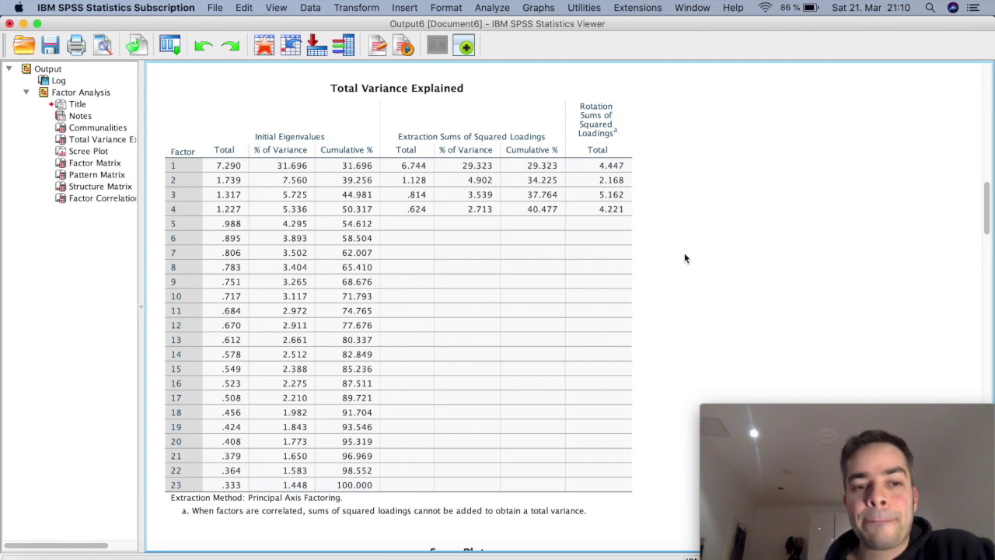
Step: Examine the Scree Plot against the eigenvalues in the variance table, and look over the Factor Matrix
scroll(685, 258, down, 10)
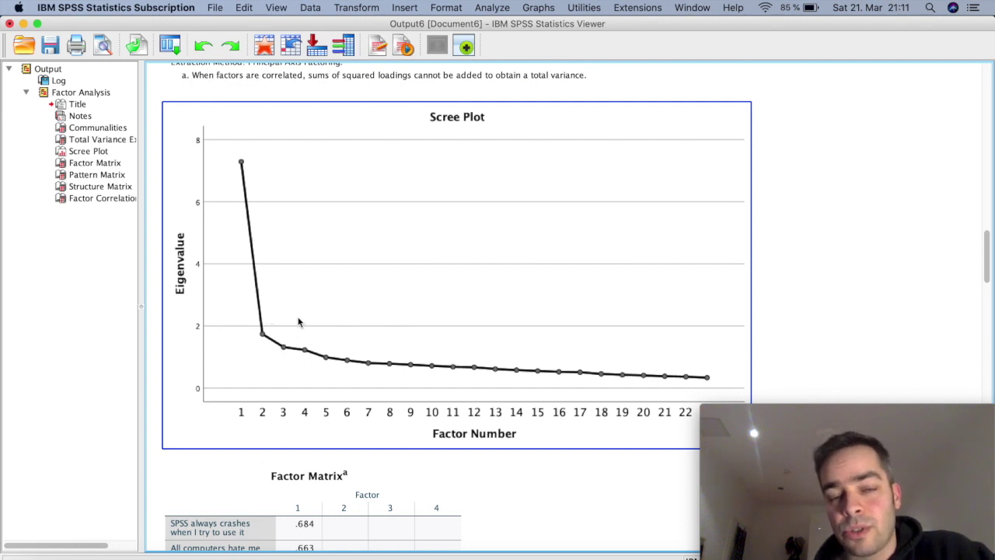
scroll(297, 311, up, 10)
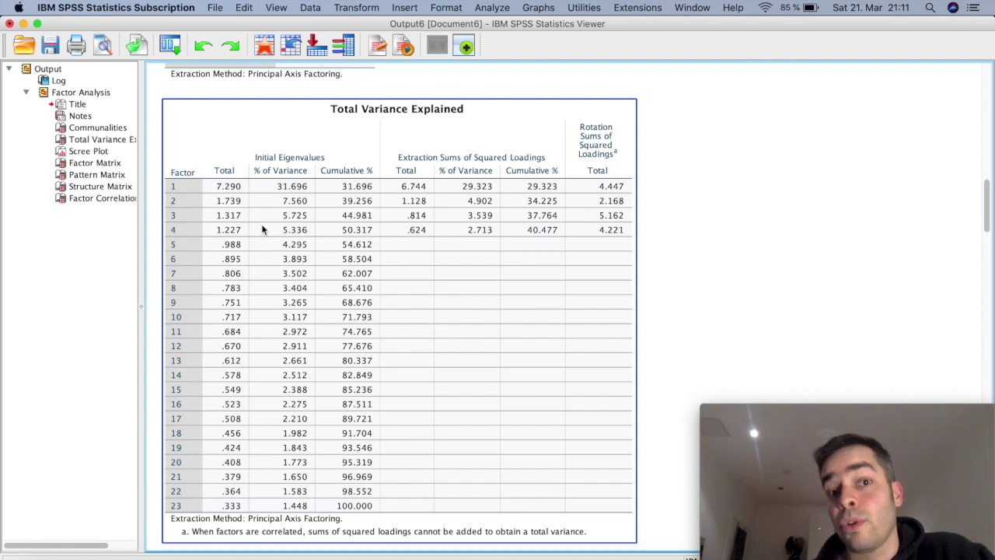
scroll(262, 227, down, 15)
scroll(261, 228, up, 2)
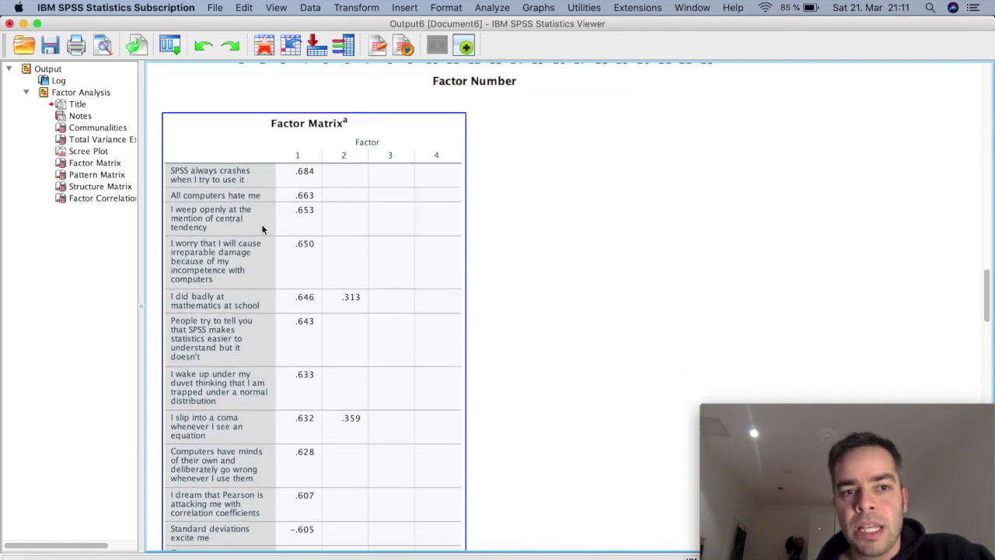
Step: Find the Pattern Matrix and examine which questionnaire items load on factor 1
scroll(261, 229, down, 15)
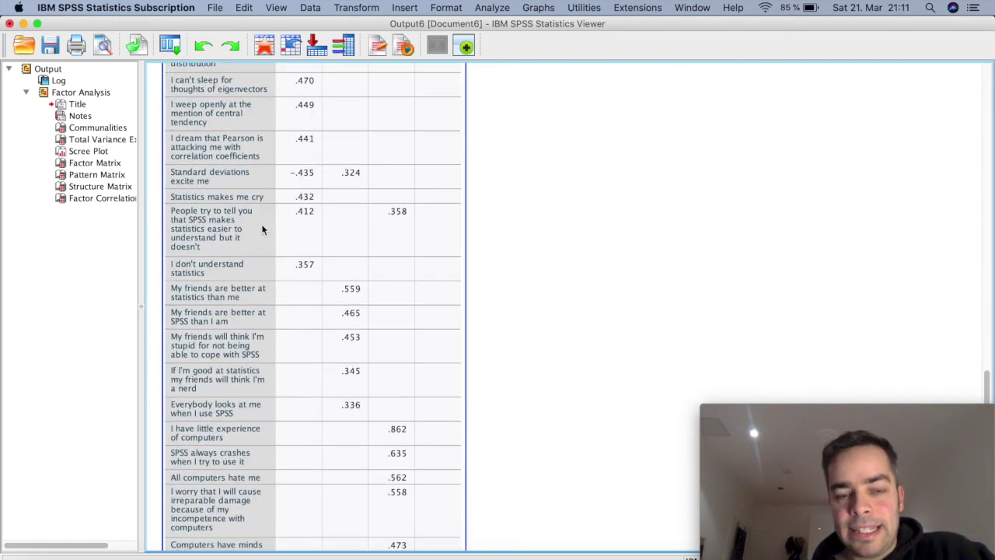
scroll(262, 227, down, 4)
scroll(262, 228, up, 8)
scroll(263, 229, down, 2)
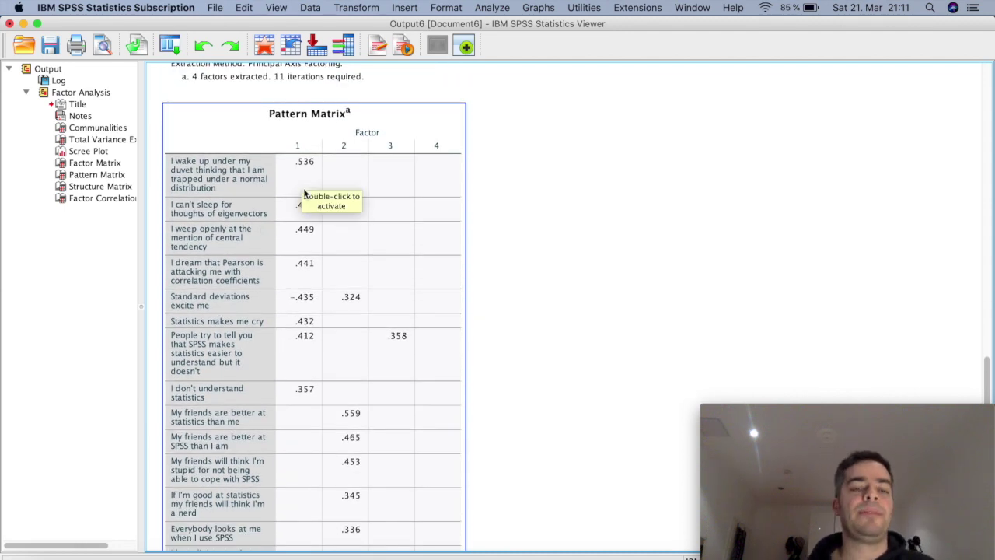
scroll(383, 222, down, 2)
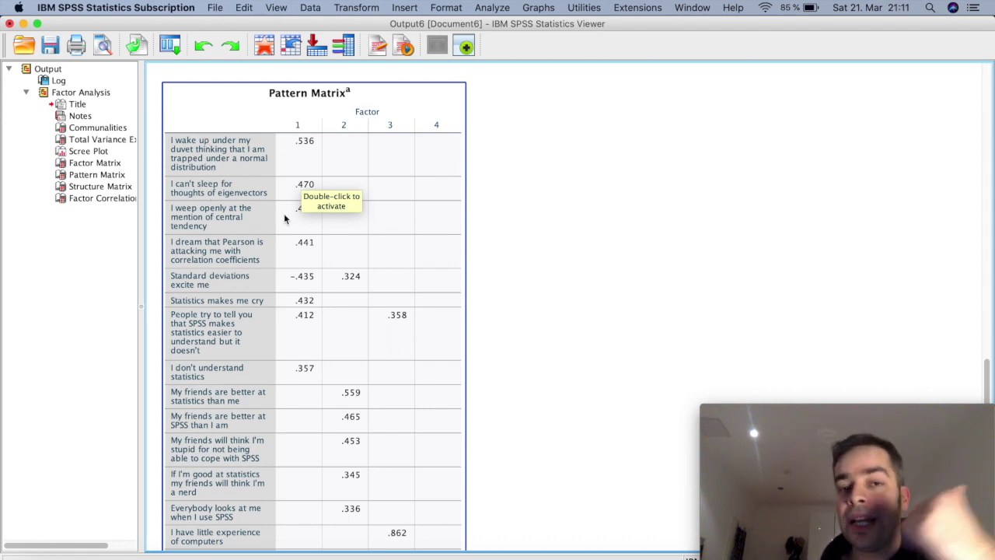
click(528, 261)
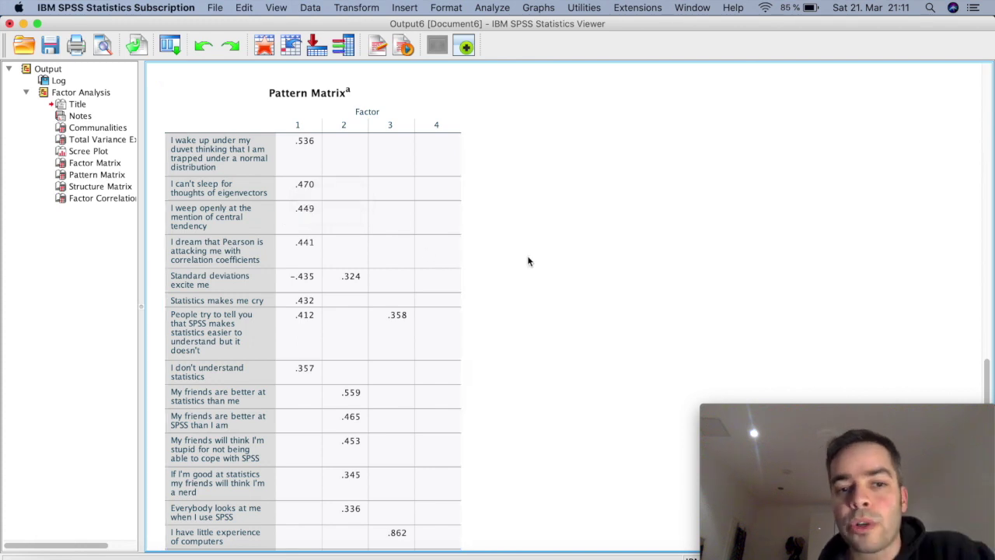
click(449, 255)
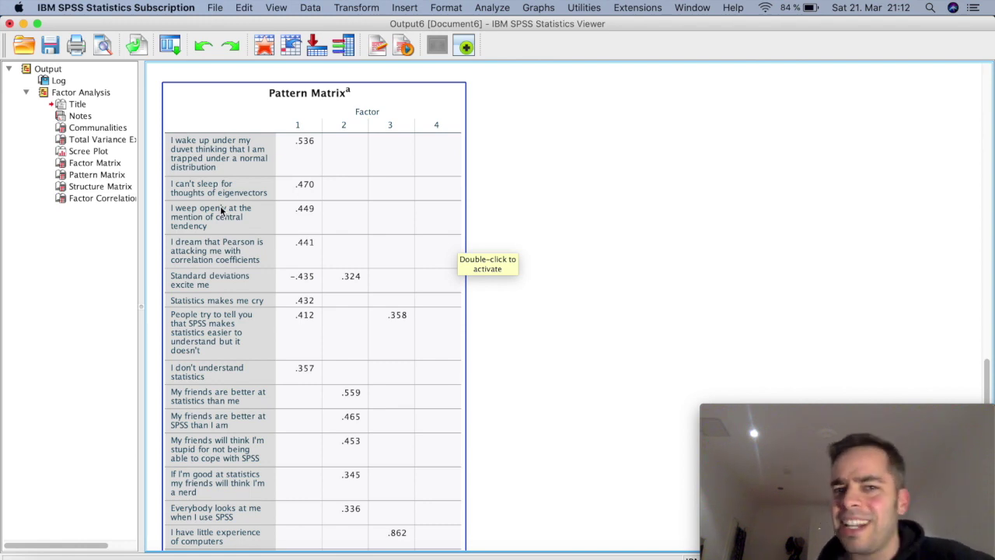
click(236, 263)
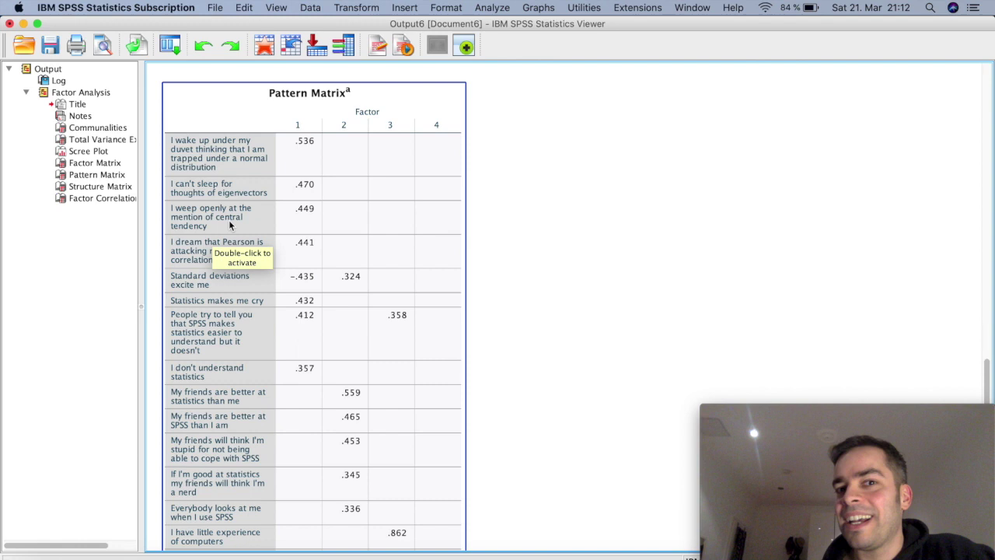
Step: Examine the Pattern Matrix items loading on factor 2 and compare them with the factor 1 items
scroll(230, 225, down, 5)
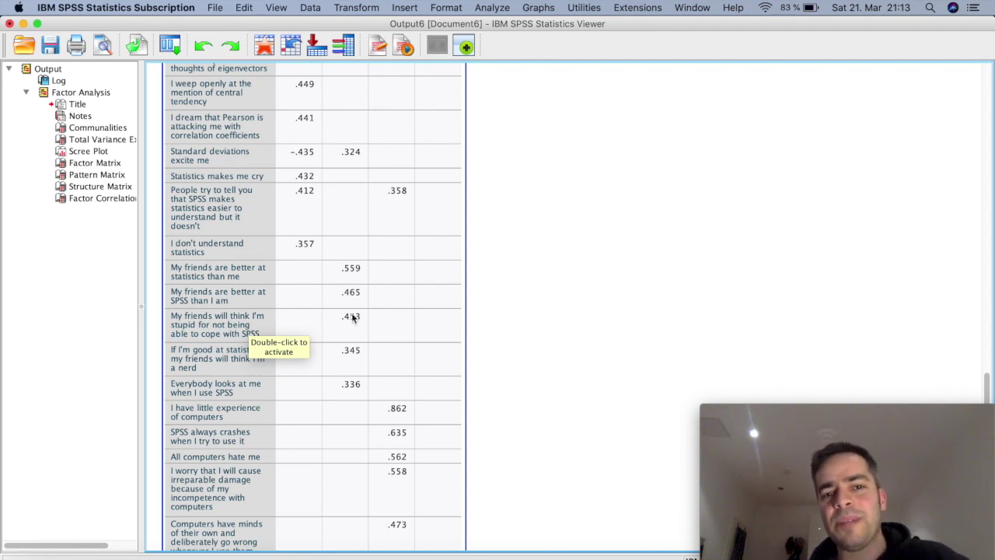
click(542, 287)
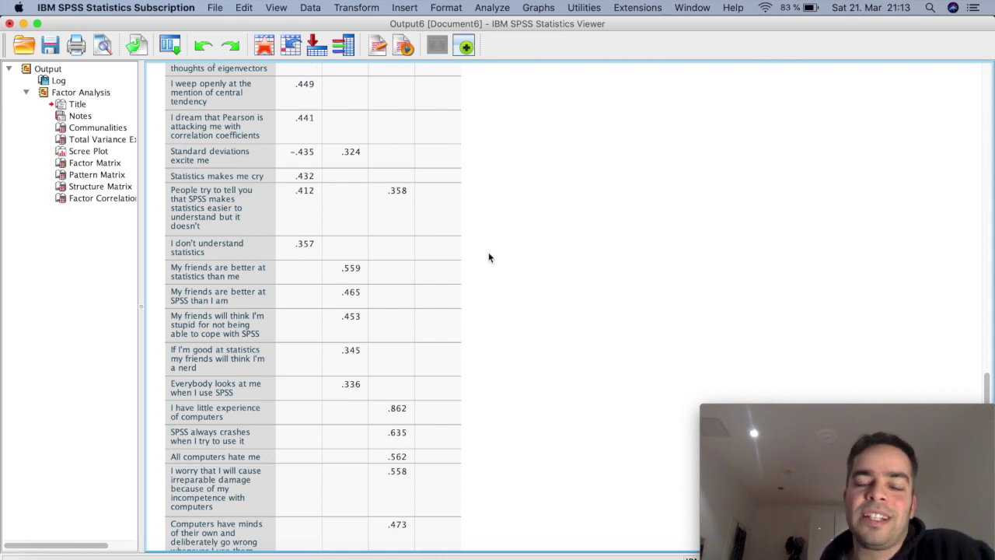
click(274, 148)
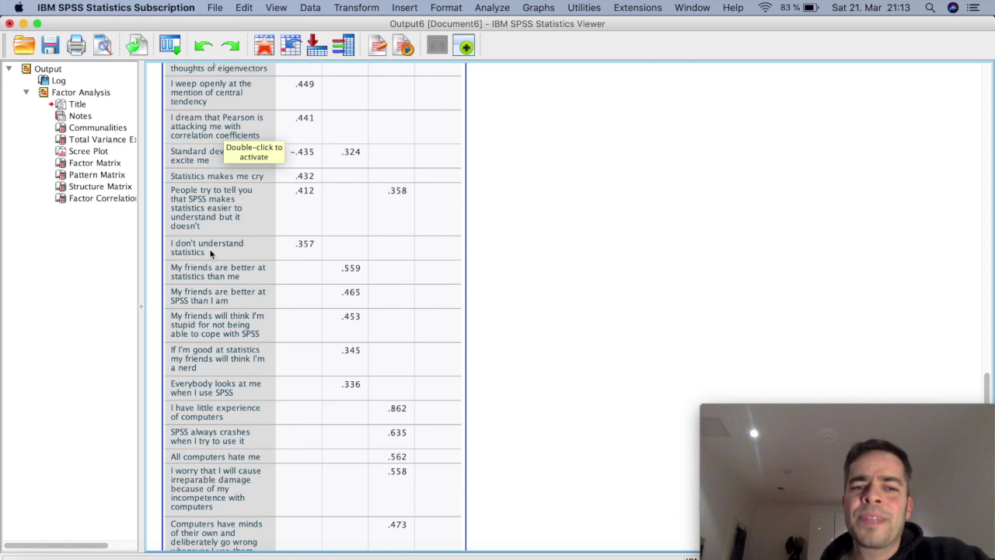
click(524, 284)
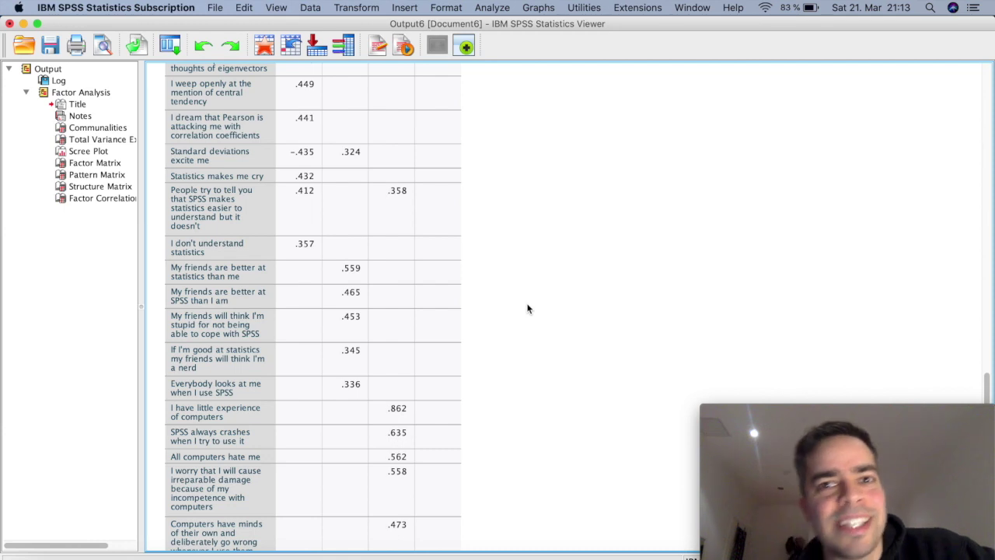
Step: Examine which Pattern Matrix items load on factors 3 and 4
scroll(527, 309, down, 5)
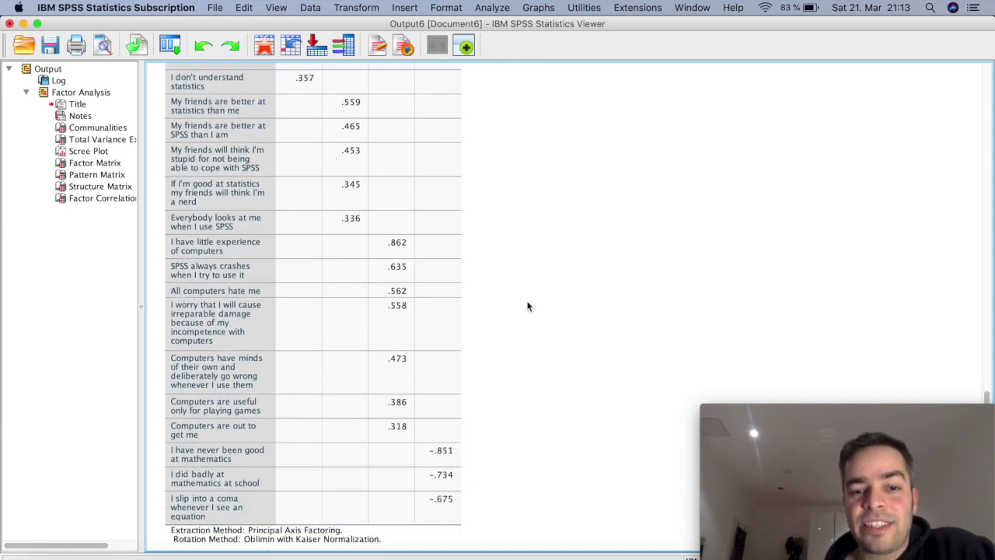
click(442, 238)
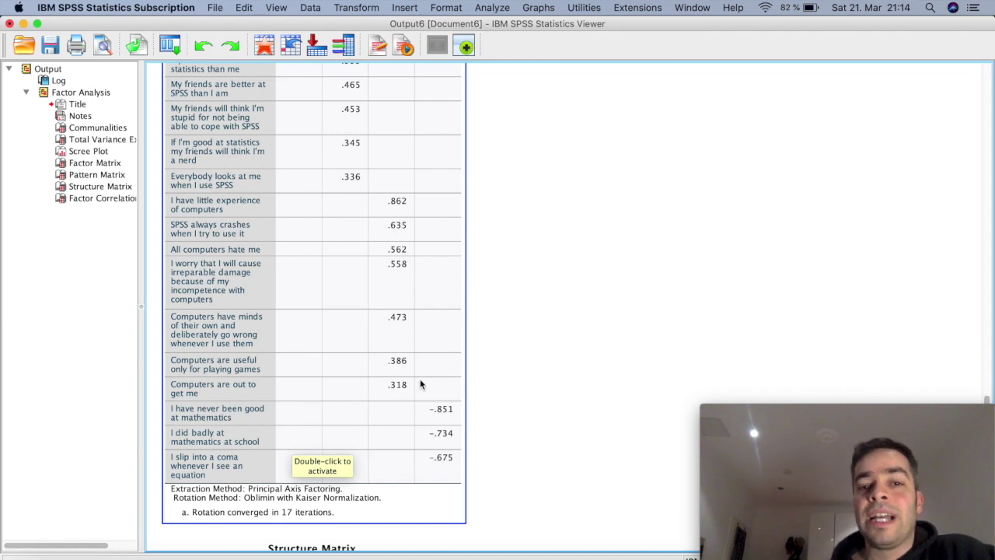
scroll(520, 318, up, 2)
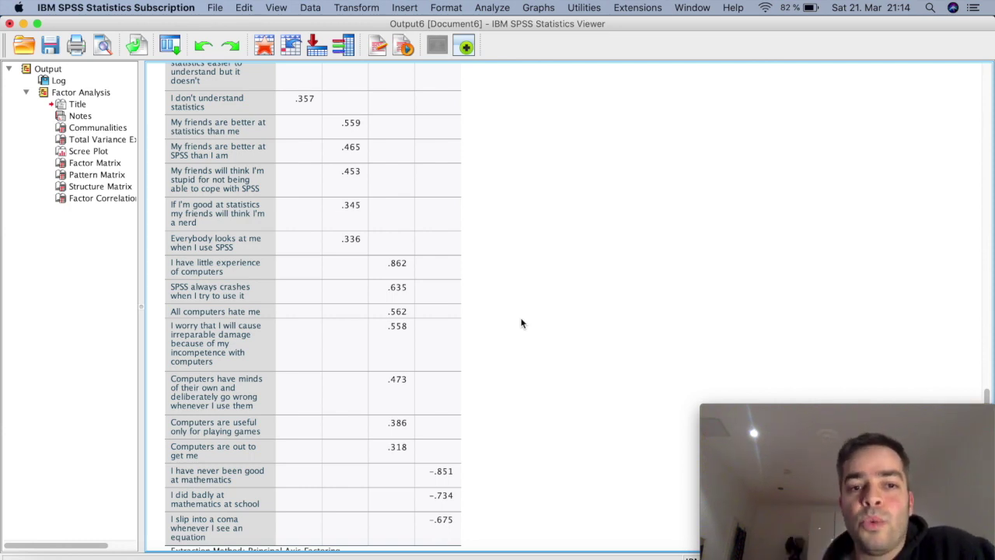
Step: Go through the Pattern Matrix again from factor 1 to factor 4 to interpret the theme of each factor's items
scroll(522, 324, up, 5)
click(308, 182)
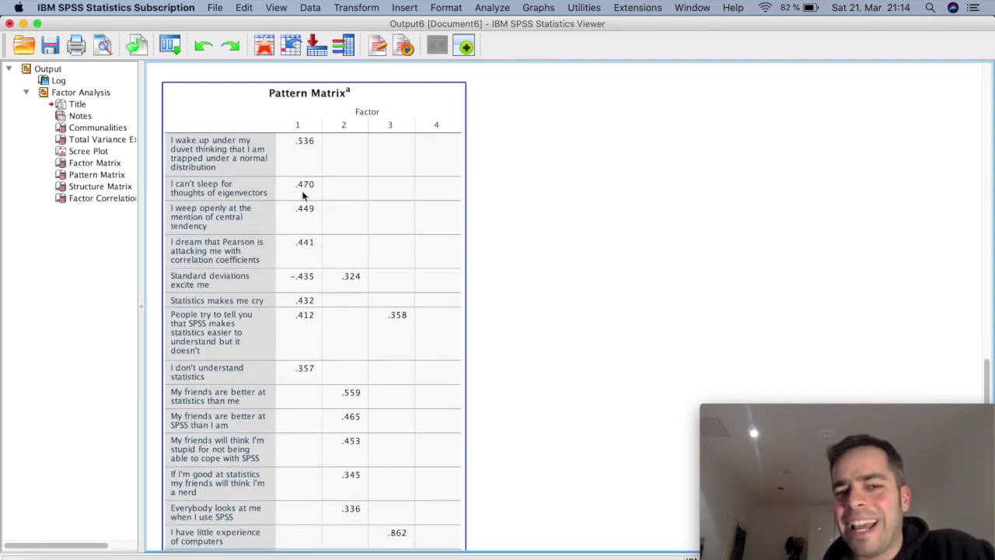
click(473, 199)
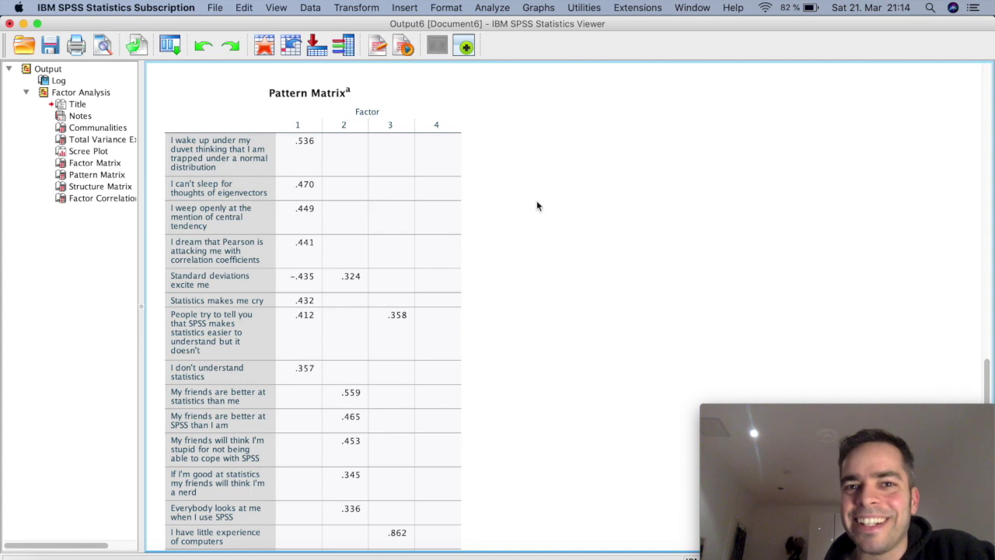
scroll(537, 206, down, 2)
scroll(538, 206, down, 2)
scroll(538, 207, down, 2)
click(351, 159)
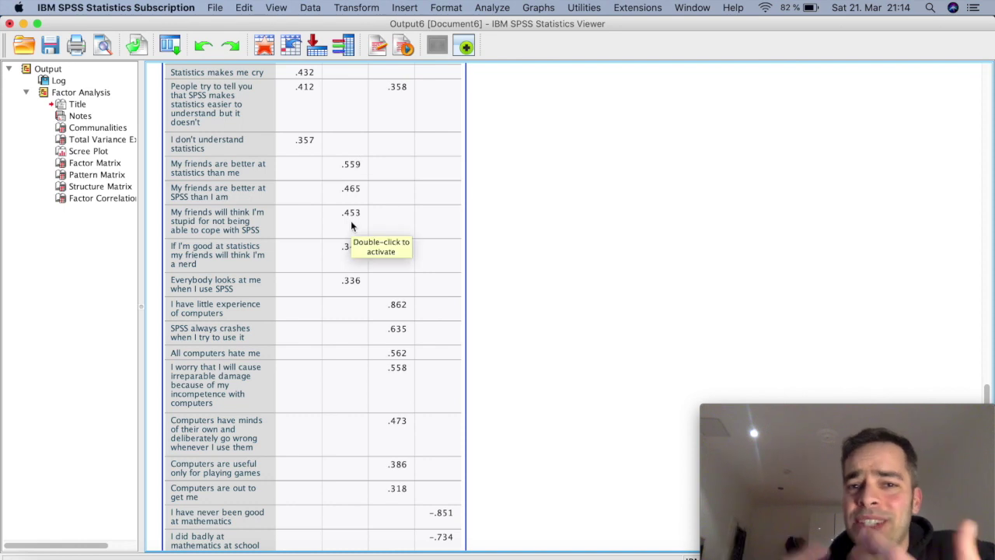
click(583, 234)
scroll(582, 234, down, 2)
click(435, 227)
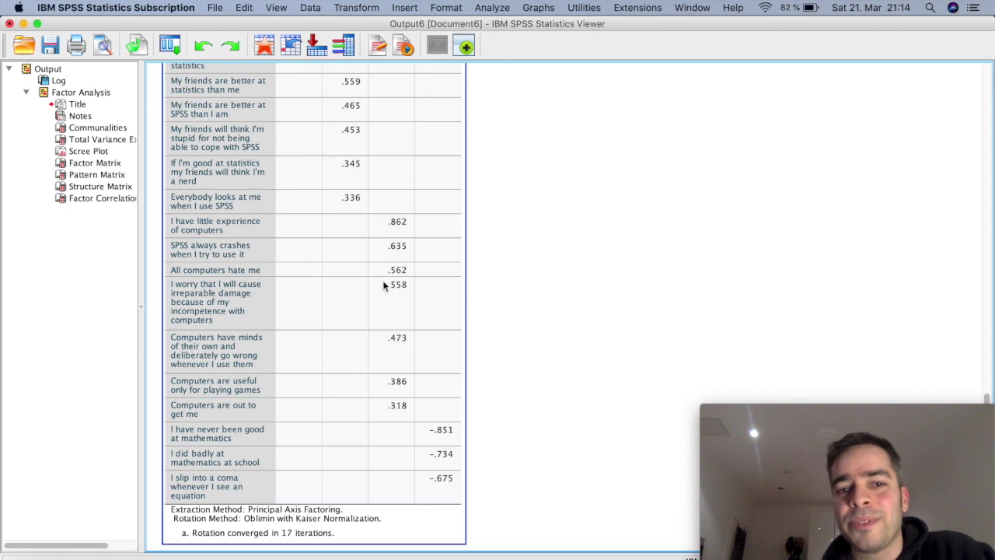
click(472, 338)
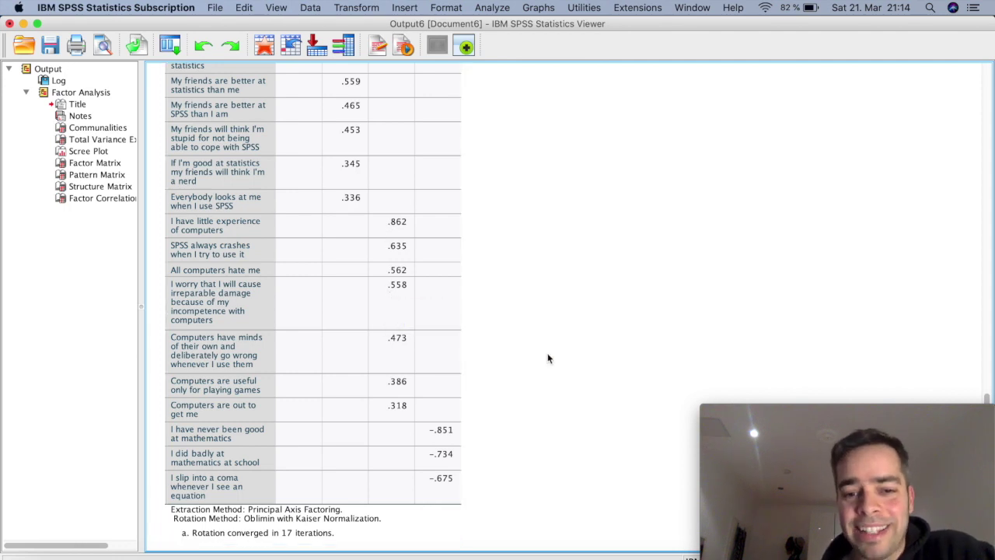
click(457, 428)
click(471, 386)
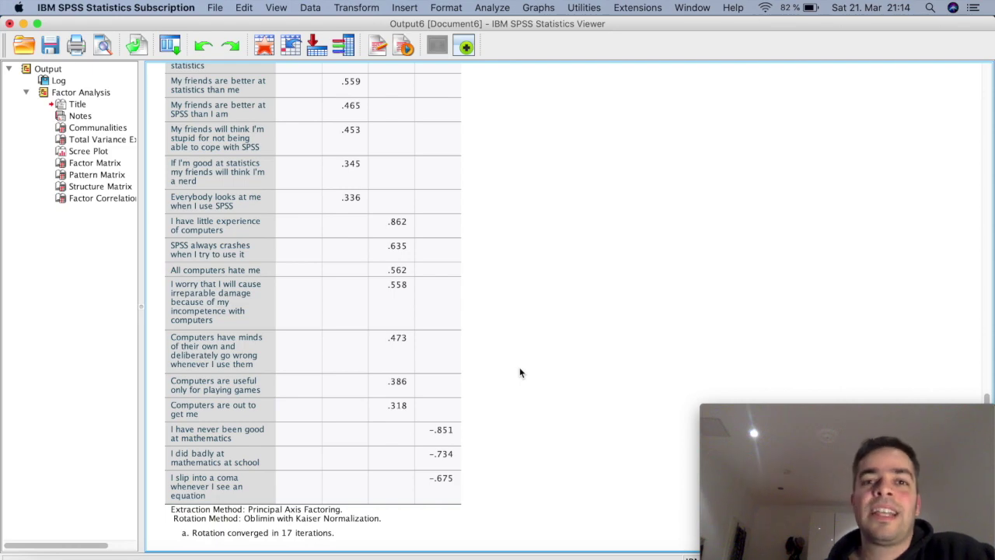
Step: Return to the Total Variance Explained table and review the extraction and rotation sums of squared loadings
scroll(520, 372, up, 20)
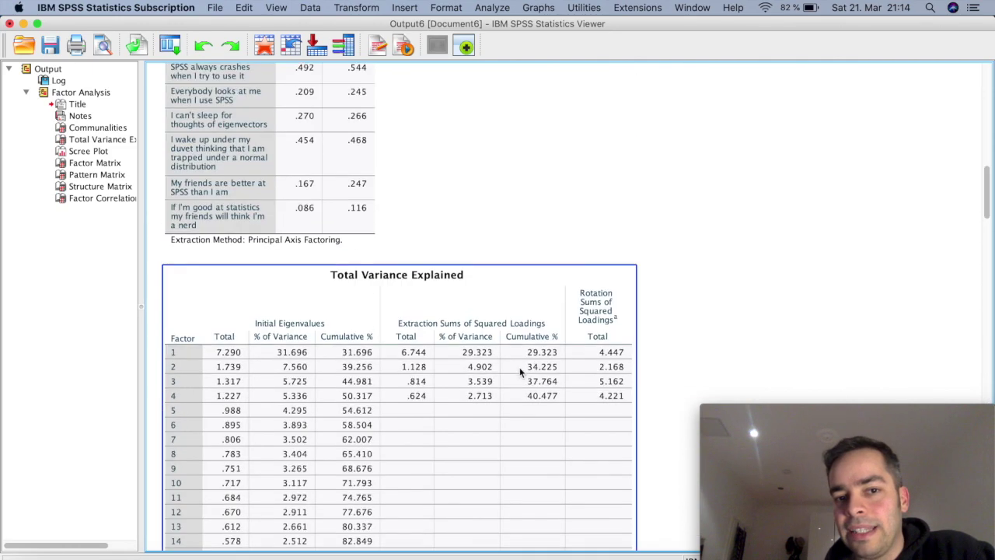
scroll(519, 372, down, 5)
scroll(519, 373, up, 1)
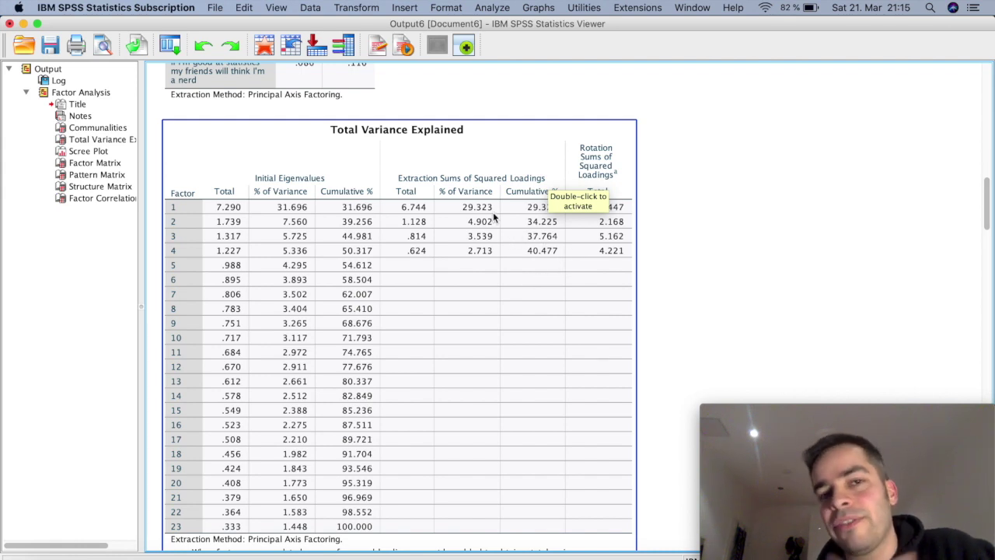
click(691, 250)
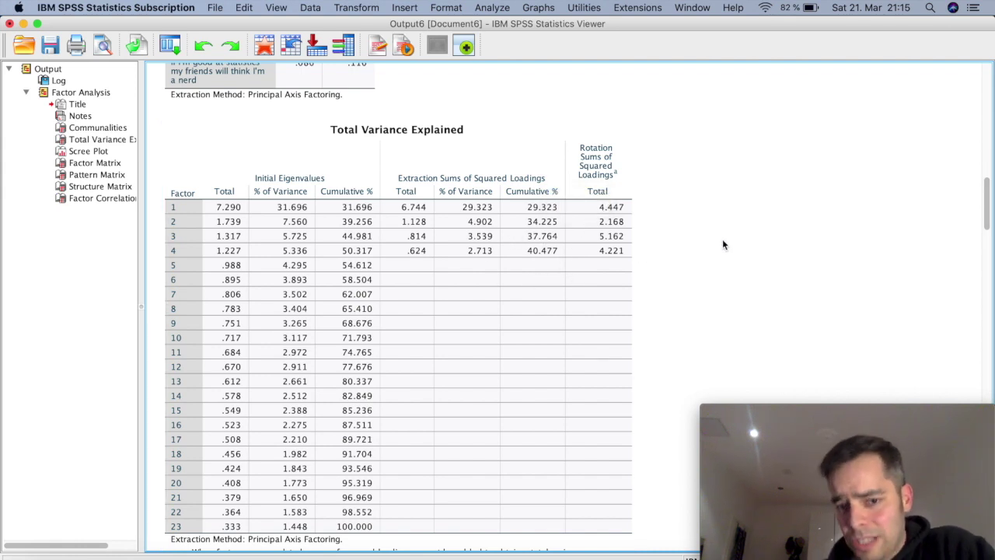